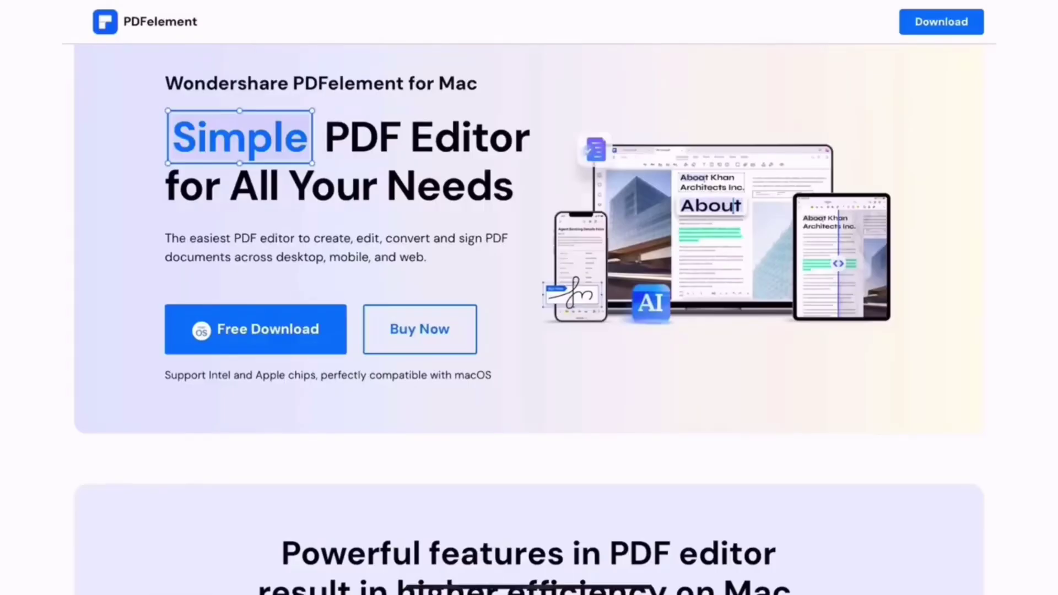
- Scroll the product page to the 'Powerful features' section showing Edit PDF through Sign PDF
{"action": "scroll", "coordinate": [529, 298], "scroll_direction": "down", "scroll_amount": 9}
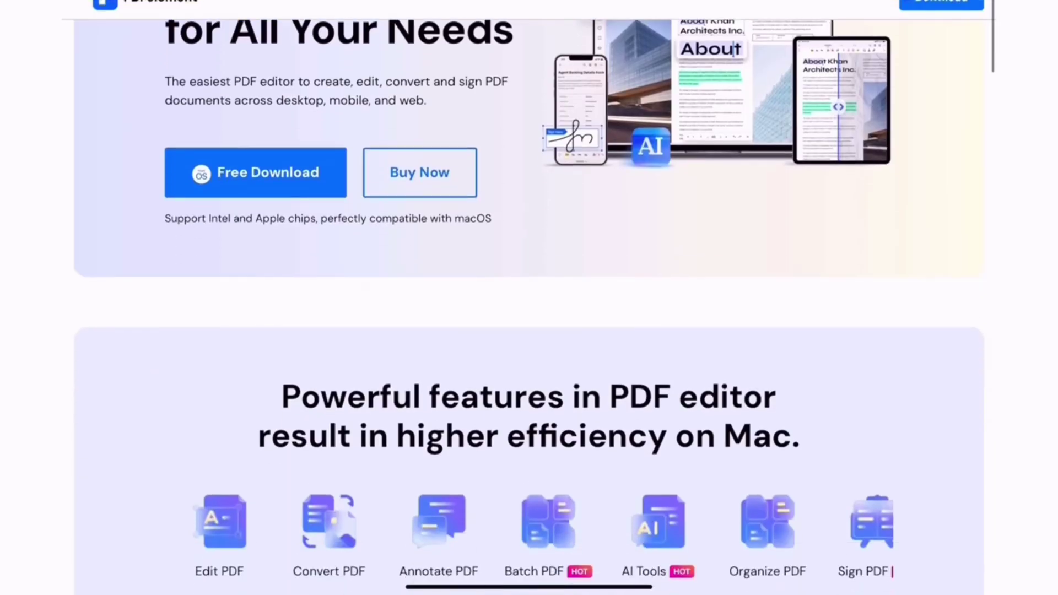
{"action": "scroll", "coordinate": [529, 297], "scroll_direction": "down", "scroll_amount": 2}
{"action": "scroll", "coordinate": [529, 298], "scroll_direction": "up", "scroll_amount": 1}
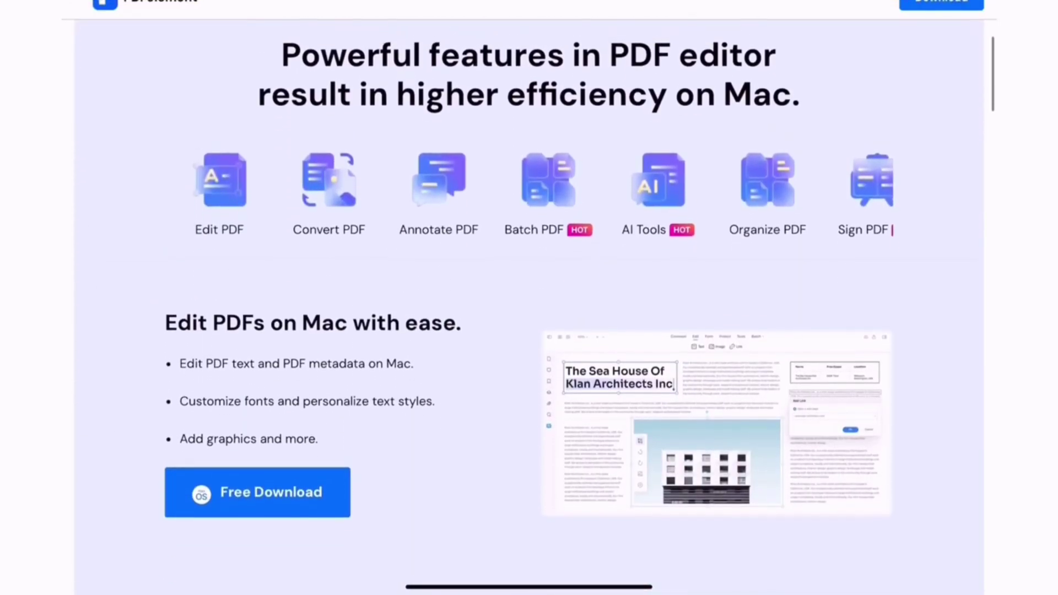
{"action": "scroll", "coordinate": [530, 298], "scroll_direction": "down", "scroll_amount": 12}
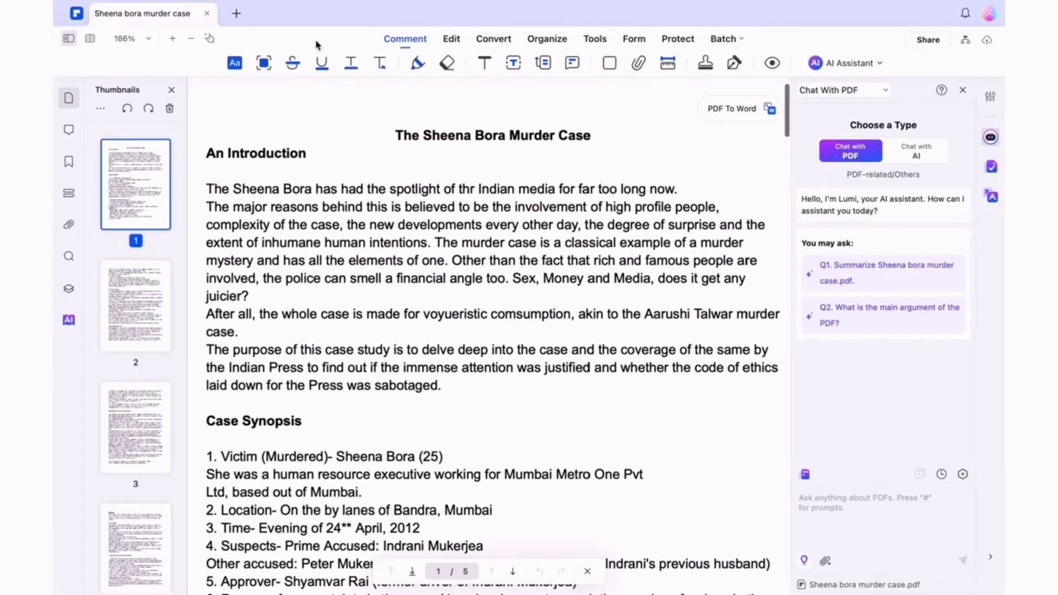
- Highlight 'Sheena Bora (25)' and the neighbouring lines on page 1 in yellow
{"action": "left_click", "coordinate": [234, 62]}
{"action": "scroll", "coordinate": [397, 276], "scroll_direction": "down", "scroll_amount": 2}
{"action": "left_click_drag", "start_coordinate": [338, 345], "coordinate": [444, 345]}
{"action": "scroll", "coordinate": [381, 436], "scroll_direction": "down", "scroll_amount": 3}
{"action": "left_click_drag", "start_coordinate": [506, 283], "coordinate": [485, 321]}
{"action": "scroll", "coordinate": [402, 309], "scroll_direction": "down", "scroll_amount": 1}
{"action": "left_click_drag", "start_coordinate": [499, 339], "coordinate": [597, 339]}
{"action": "left_click_drag", "start_coordinate": [285, 358], "coordinate": [579, 358]}
{"action": "scroll", "coordinate": [588, 326], "scroll_direction": "down", "scroll_amount": 3}
{"action": "scroll", "coordinate": [588, 326], "scroll_direction": "down", "scroll_amount": 3}
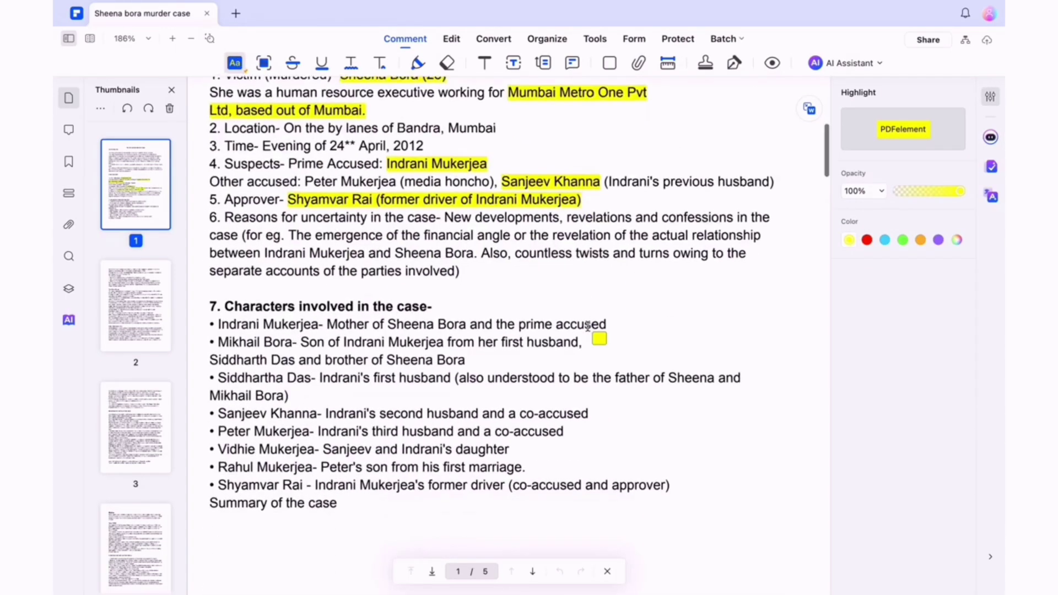
{"action": "scroll", "coordinate": [461, 247], "scroll_direction": "down", "scroll_amount": 2}
{"action": "left_click_drag", "start_coordinate": [327, 246], "coordinate": [583, 264]}
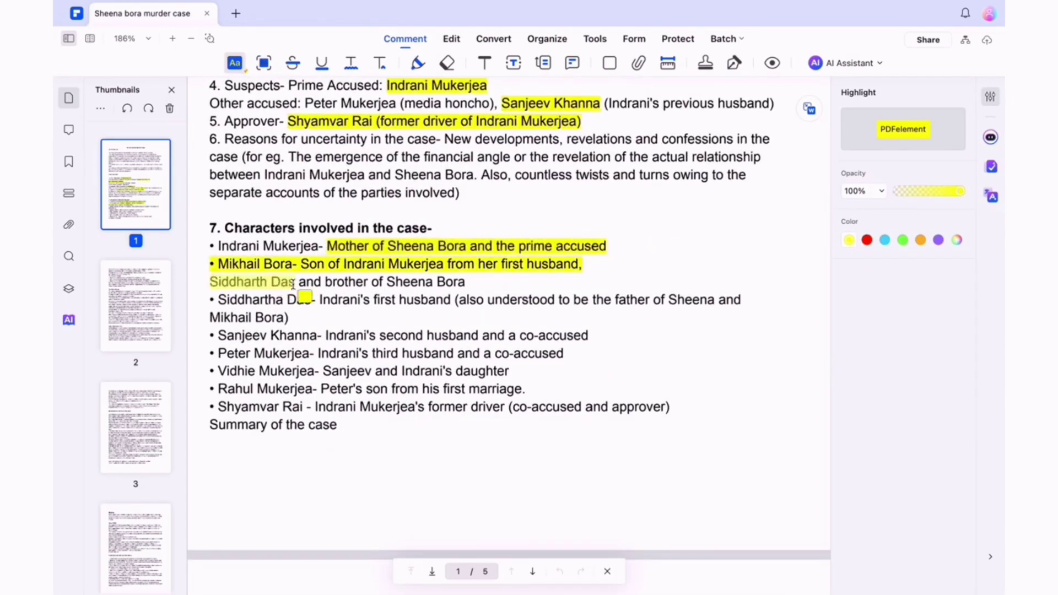
{"action": "left_click_drag", "start_coordinate": [293, 284], "coordinate": [295, 283]}
{"action": "left_click_drag", "start_coordinate": [286, 322], "coordinate": [287, 323]}
{"action": "scroll", "coordinate": [704, 276], "scroll_direction": "down", "scroll_amount": 1}
{"action": "left_click", "coordinate": [447, 62]}
{"action": "left_click", "coordinate": [234, 63]}
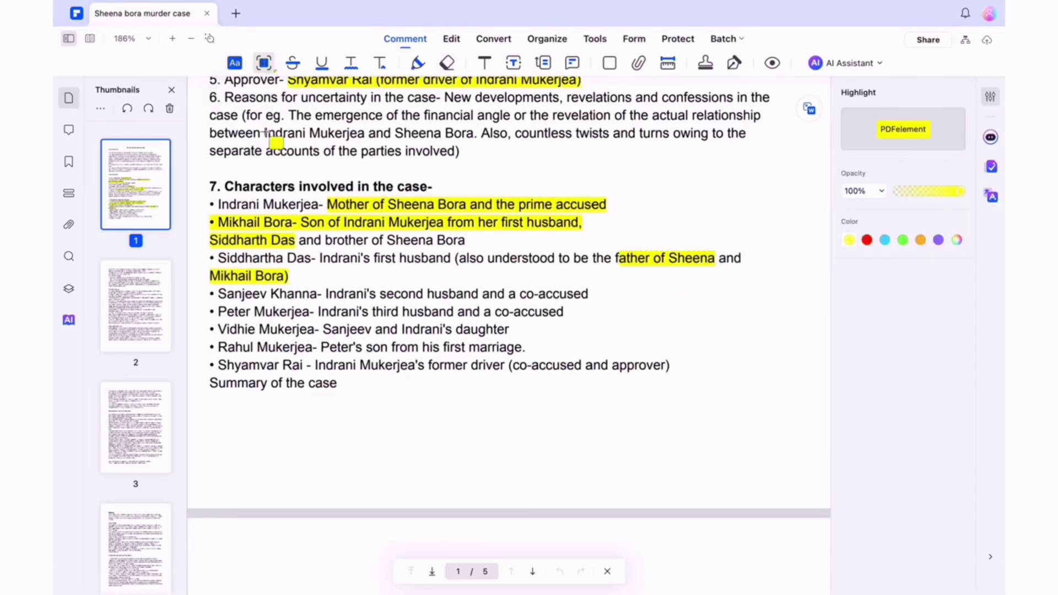
- Strike through one page 1 line and underline two others
{"action": "left_click", "coordinate": [293, 63]}
{"action": "scroll", "coordinate": [317, 192], "scroll_direction": "up", "scroll_amount": 2}
{"action": "left_click_drag", "start_coordinate": [209, 211], "coordinate": [460, 211]}
{"action": "left_click", "coordinate": [322, 63]}
{"action": "left_click_drag", "start_coordinate": [219, 425], "coordinate": [670, 425]}
{"action": "left_click_drag", "start_coordinate": [209, 443], "coordinate": [337, 444]}
- Add a squiggly underline beneath a page 1 passage
{"action": "left_click", "coordinate": [351, 62]}
{"action": "scroll", "coordinate": [496, 276], "scroll_direction": "up", "scroll_amount": 3}
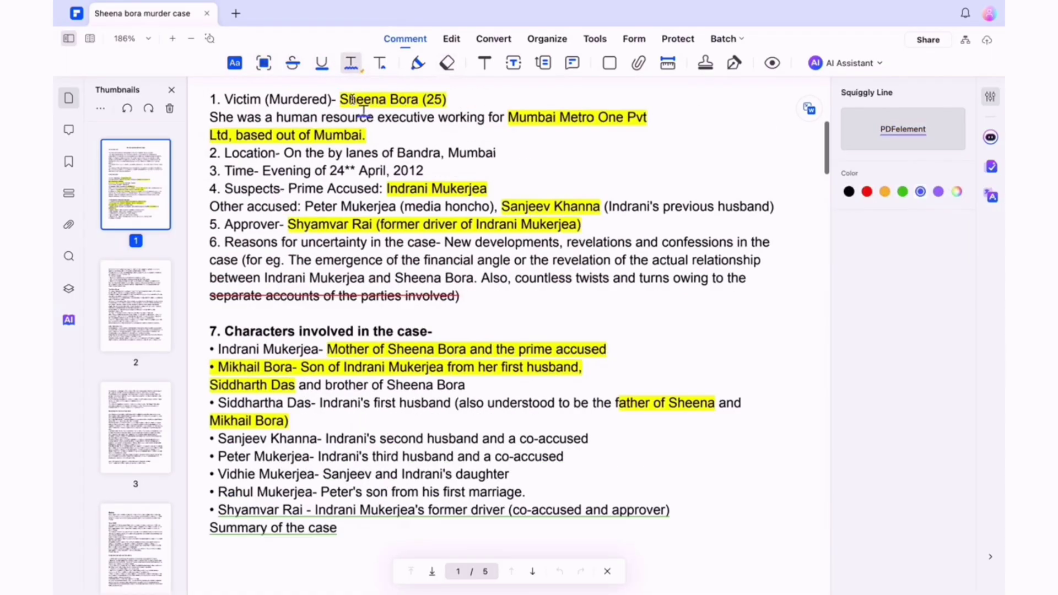
{"action": "left_click_drag", "start_coordinate": [455, 297], "coordinate": [746, 315]}
{"action": "scroll", "coordinate": [504, 199], "scroll_direction": "down", "scroll_amount": 10}
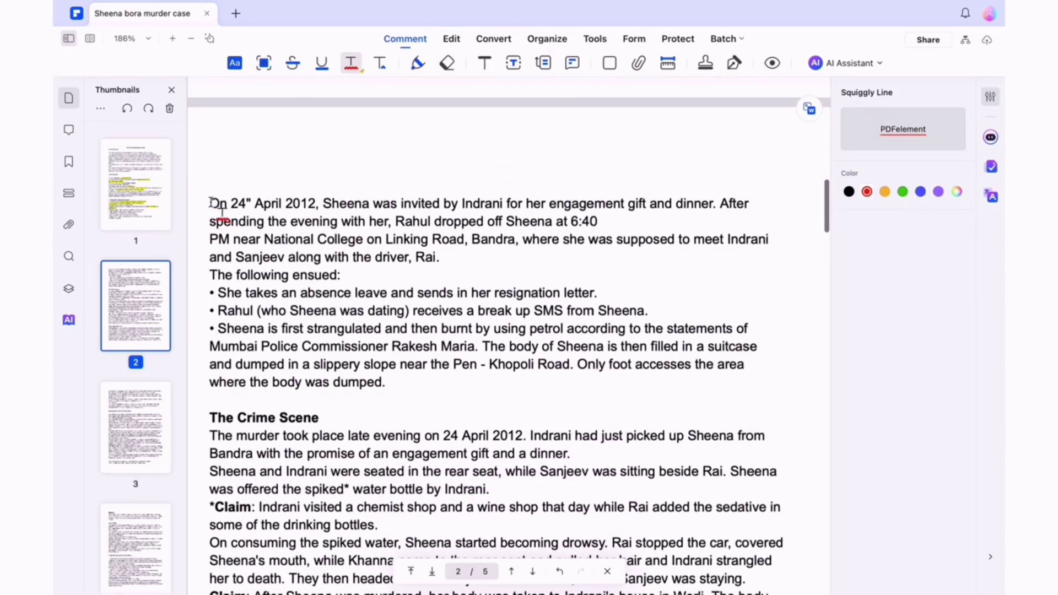
- Wavy-underline page 2's first line and attach a sticky note to the first paragraph
{"action": "left_click_drag", "start_coordinate": [212, 202], "coordinate": [701, 205]}
{"action": "left_click", "coordinate": [380, 63]}
{"action": "left_click", "coordinate": [289, 211]}
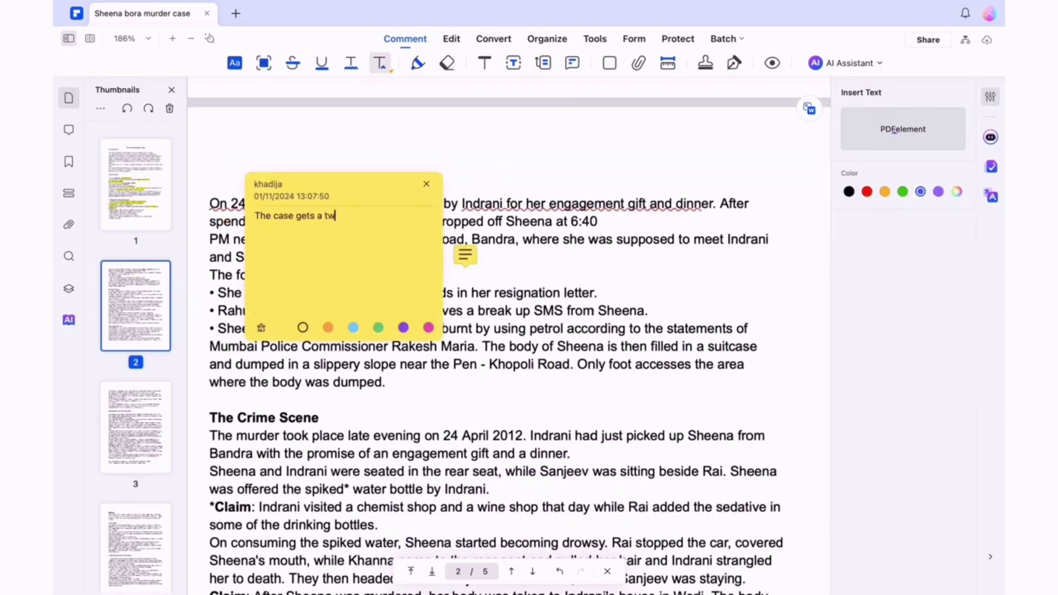
- Add a 'The Case' text box above the first paragraph with a smaller font size
{"action": "left_click", "coordinate": [514, 63]}
{"action": "left_click_drag", "start_coordinate": [697, 135], "coordinate": [891, 194]}
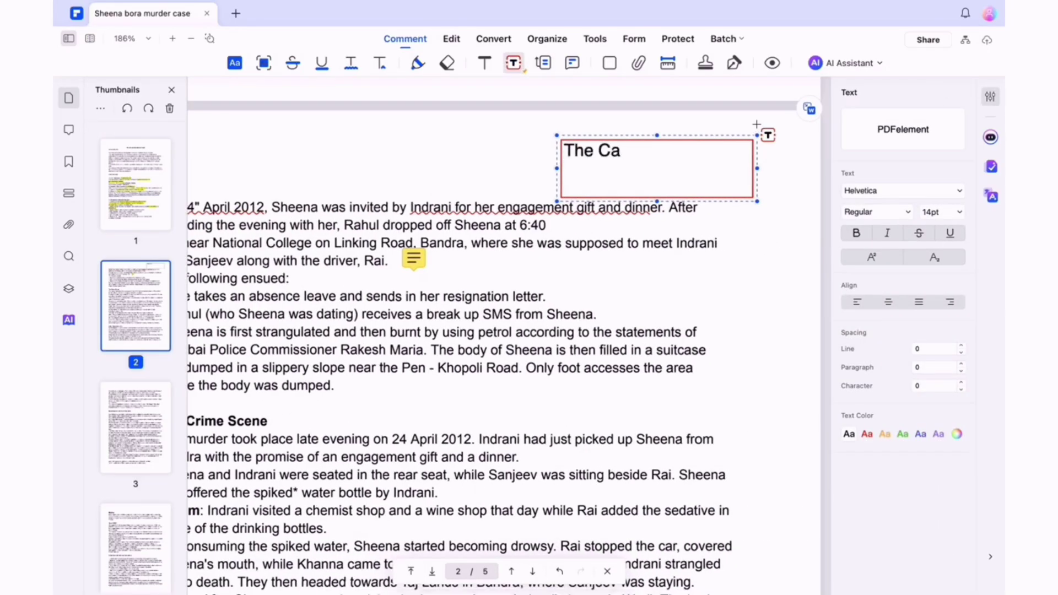
{"action": "left_click", "coordinate": [943, 212]}
{"action": "left_click", "coordinate": [940, 270]}
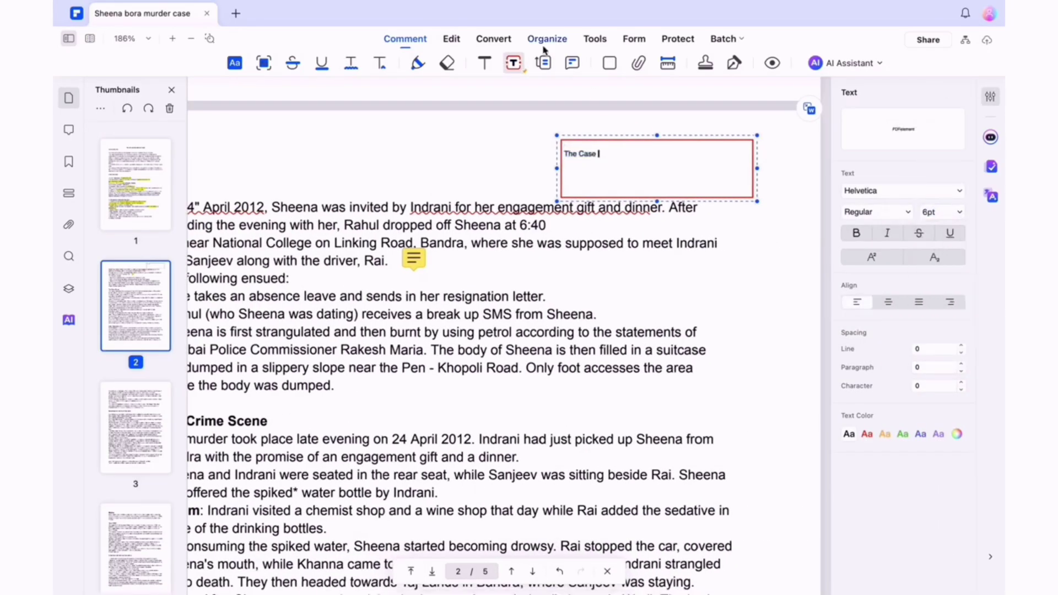
- Add callouts reading 'so sus' and 'On the murder day', undoing the text box
{"action": "left_click", "coordinate": [543, 63]}
{"action": "left_click_drag", "start_coordinate": [600, 262], "coordinate": [728, 283]}
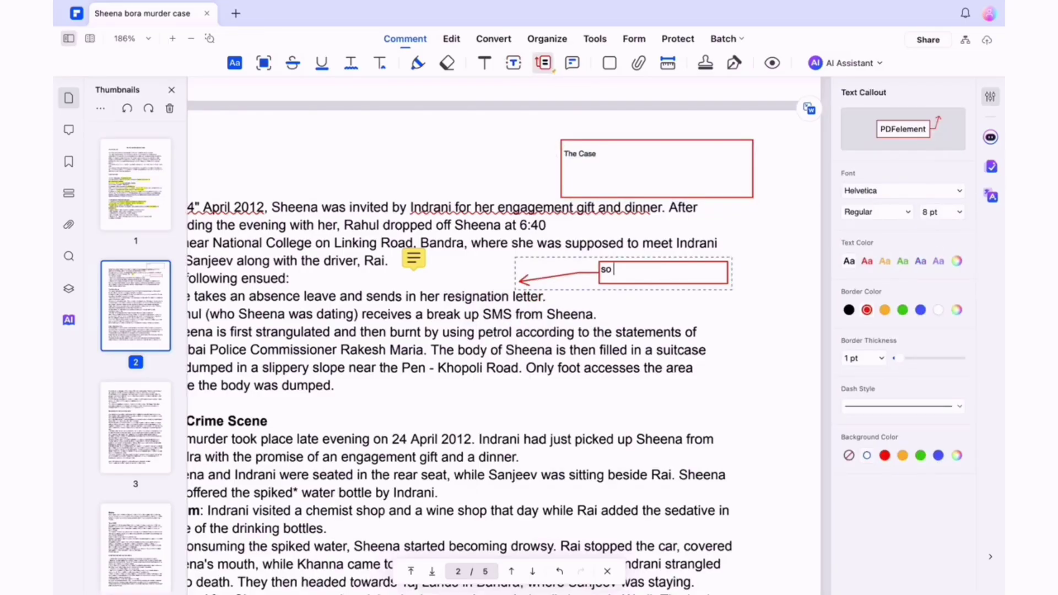
{"action": "key", "text": "ctrl+z"}
{"action": "key", "text": "ctrl+z"}
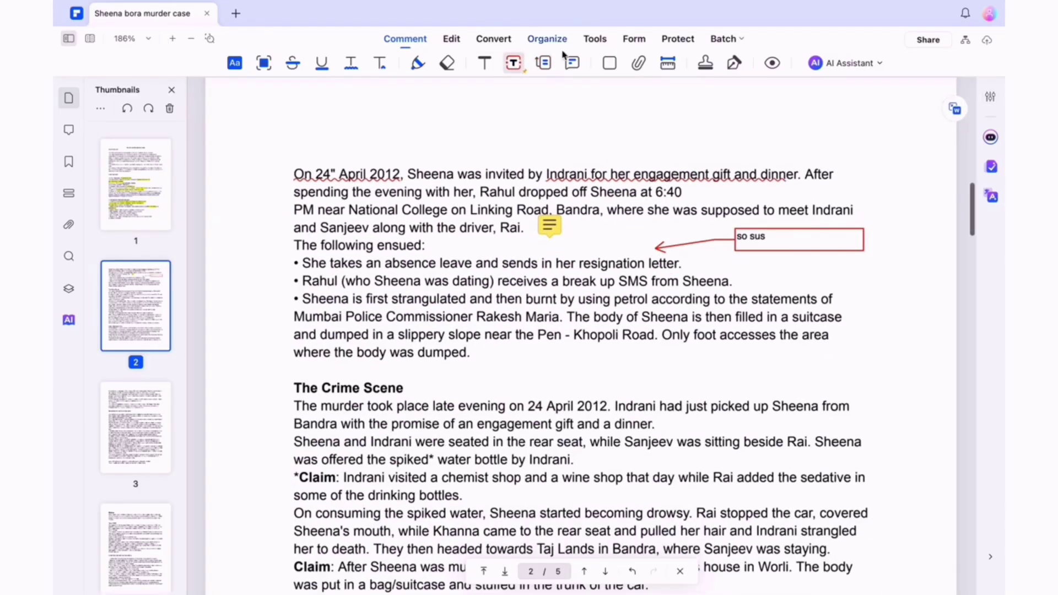
{"action": "left_click_drag", "start_coordinate": [342, 155], "coordinate": [456, 118]}
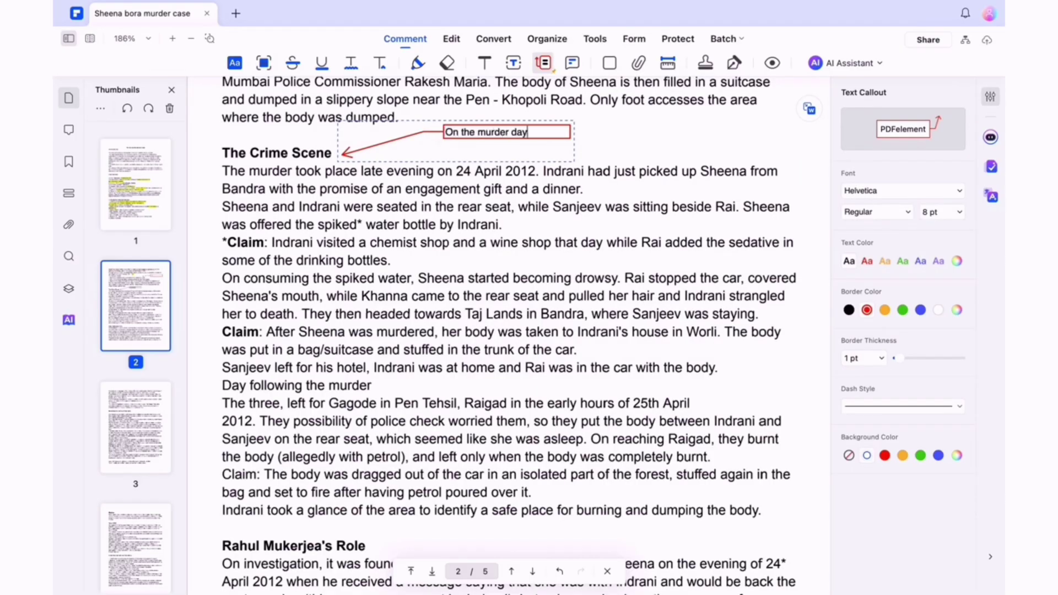
- Highlight '24 April 2012' in purple at a lower opacity
{"action": "left_click", "coordinate": [234, 61]}
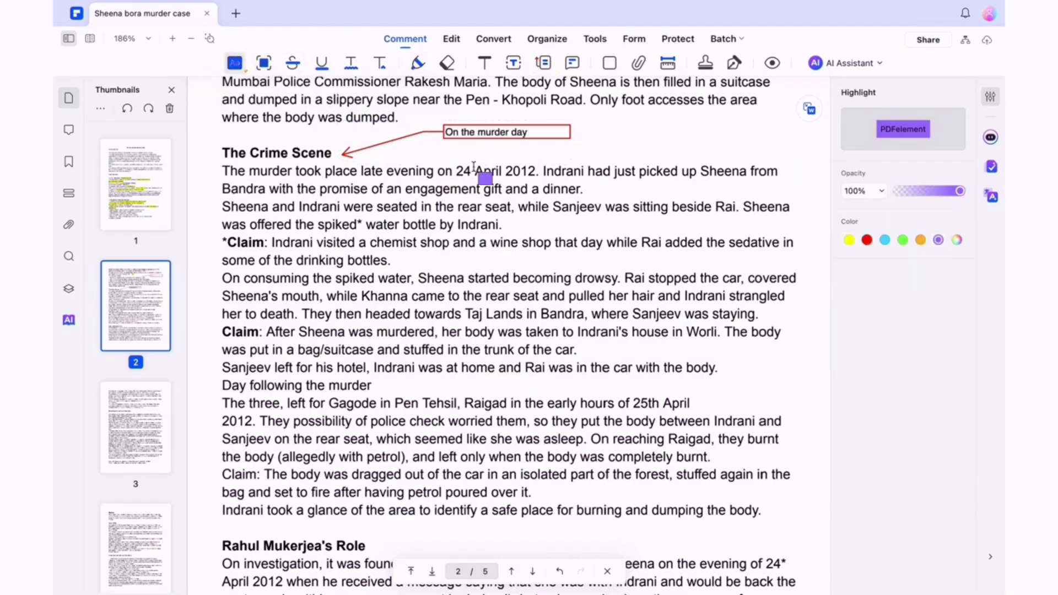
{"action": "left_click", "coordinate": [957, 240]}
{"action": "mouse_move", "coordinate": [456, 171]}
{"action": "left_mouse_down"}
{"action": "mouse_move", "coordinate": [539, 171]}
{"action": "mouse_move", "coordinate": [583, 189]}
{"action": "left_mouse_up"}
{"action": "left_click", "coordinate": [723, 215]}
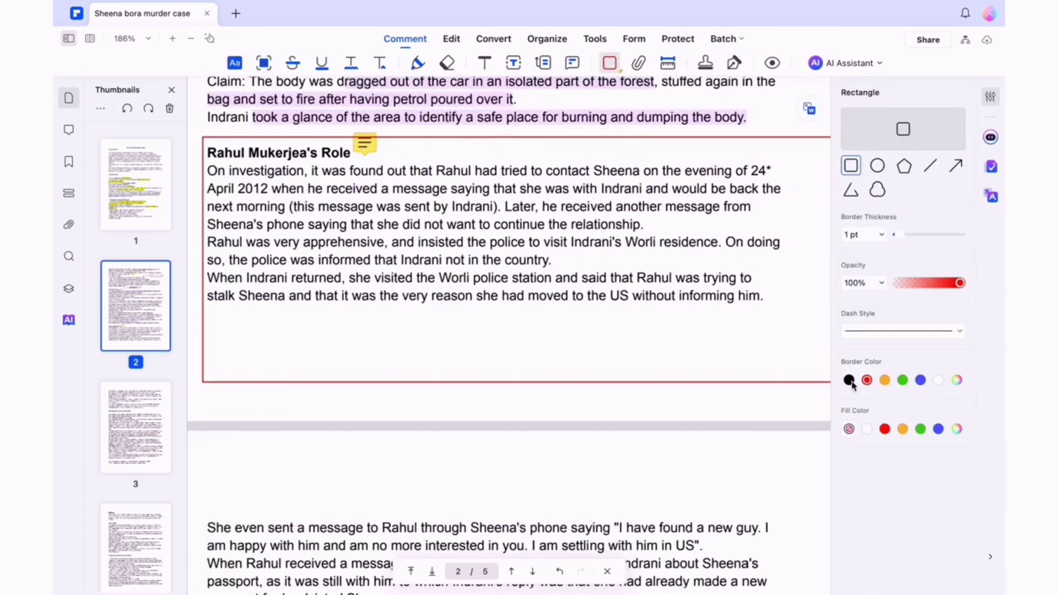
- Frame Rahul Mukerjea's Role in a red rectangle, browse the stamps, then pick the Signature tool
{"action": "left_click_drag", "start_coordinate": [852, 385], "coordinate": [792, 338]}
{"action": "left_click", "coordinate": [700, 64]}
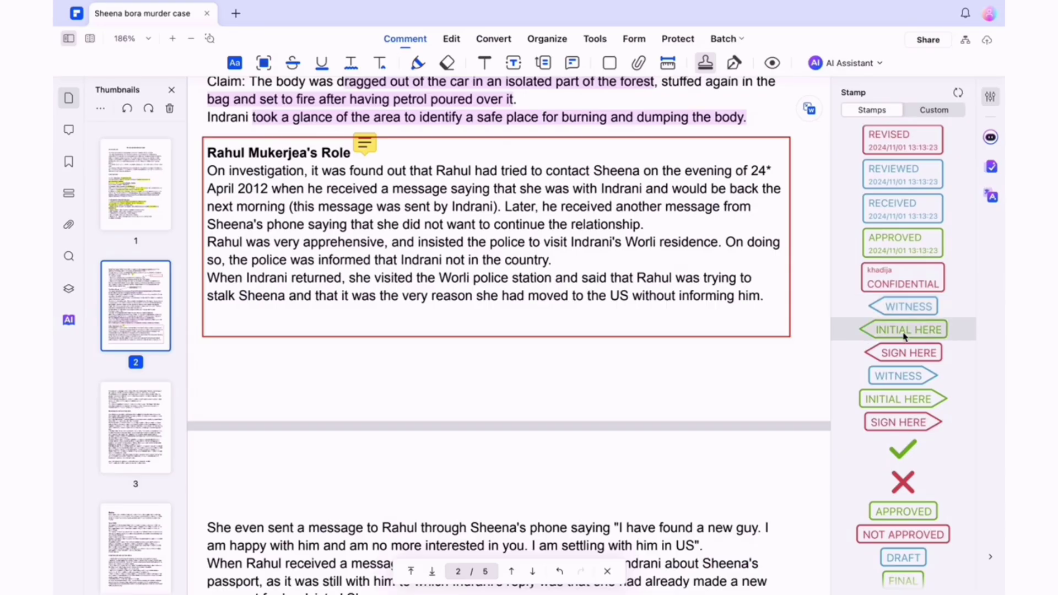
{"action": "scroll", "coordinate": [905, 336], "scroll_direction": "down", "scroll_amount": 10}
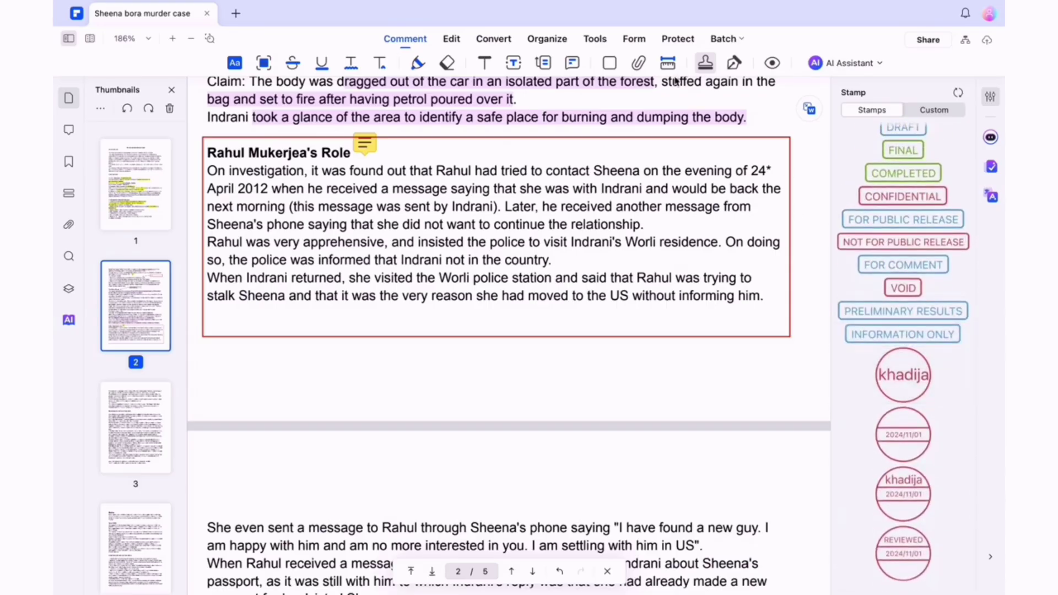
{"action": "left_click", "coordinate": [726, 64]}
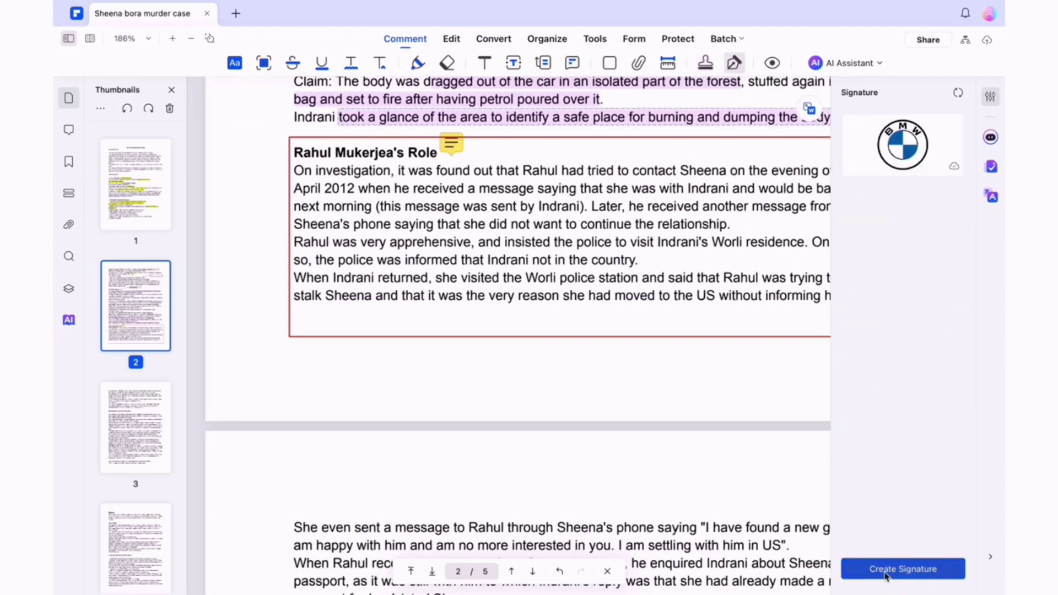
- Generate an AI summary of the document and read through the full knowledge card
{"action": "left_click", "coordinate": [843, 62]}
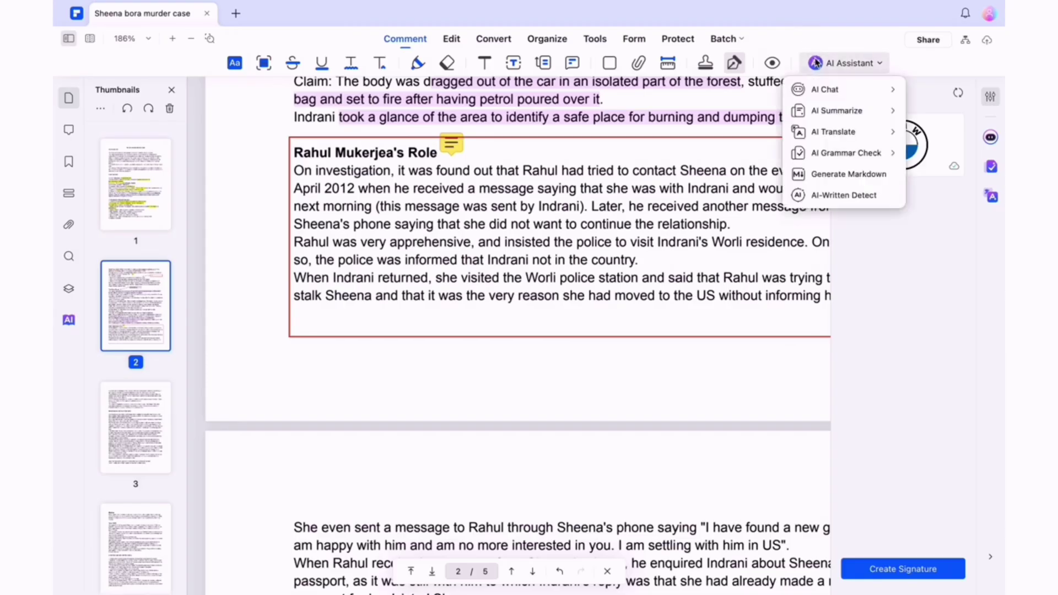
{"action": "left_click", "coordinate": [744, 79]}
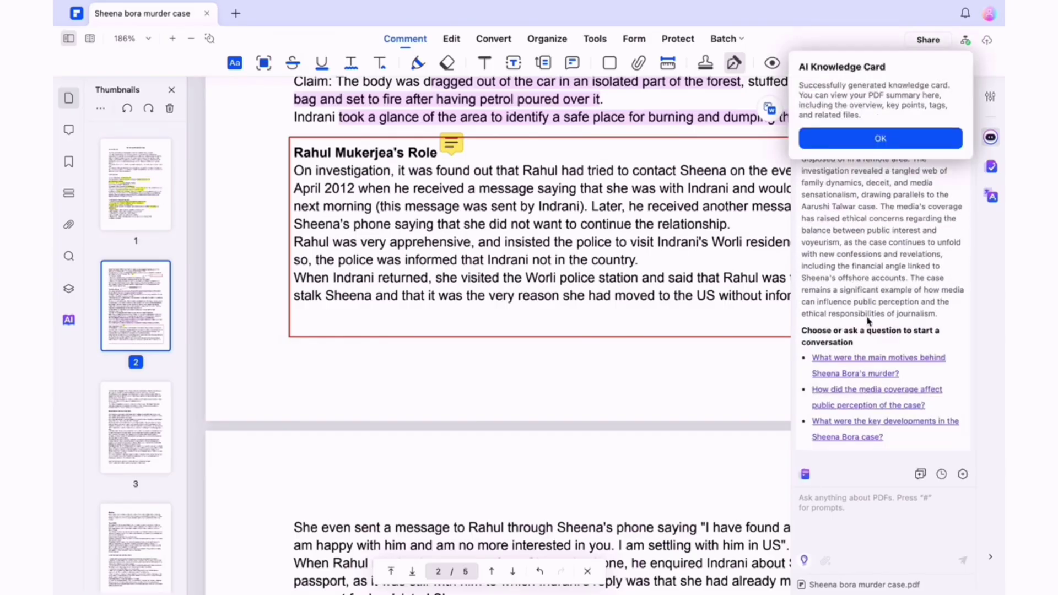
{"action": "left_click", "coordinate": [880, 139]}
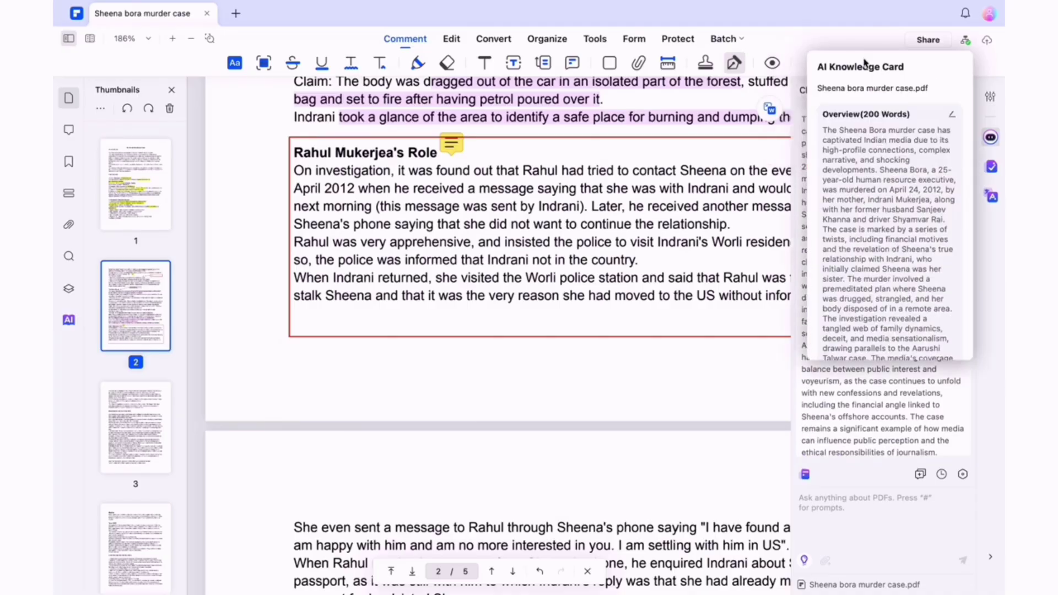
{"action": "scroll", "coordinate": [881, 271], "scroll_direction": "up", "scroll_amount": 5}
{"action": "scroll", "coordinate": [873, 245], "scroll_direction": "down", "scroll_amount": 2}
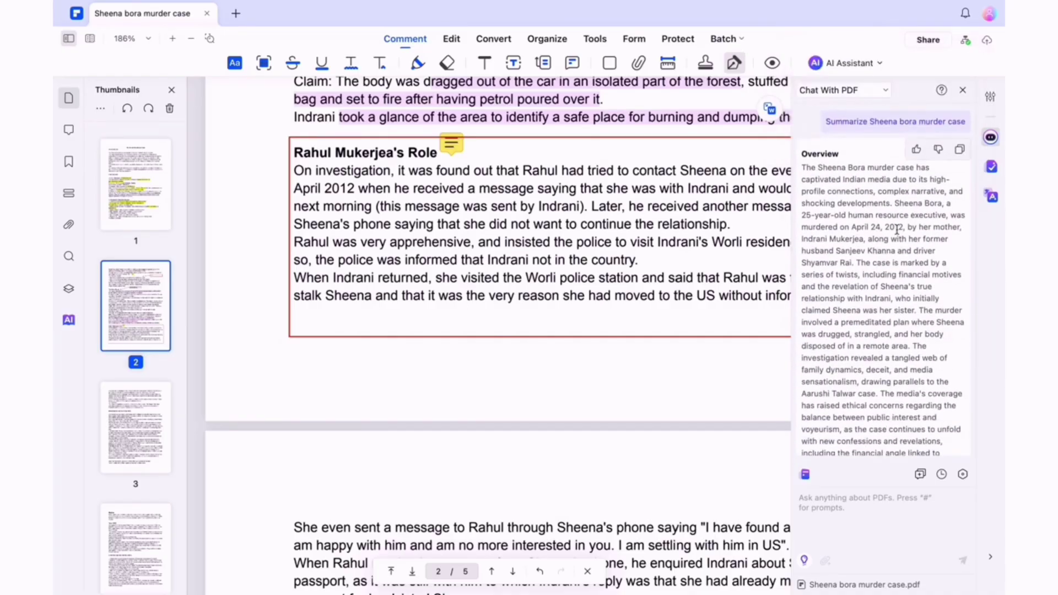
{"action": "scroll", "coordinate": [896, 237], "scroll_direction": "down", "scroll_amount": 2}
{"action": "scroll", "coordinate": [895, 251], "scroll_direction": "down", "scroll_amount": 5}
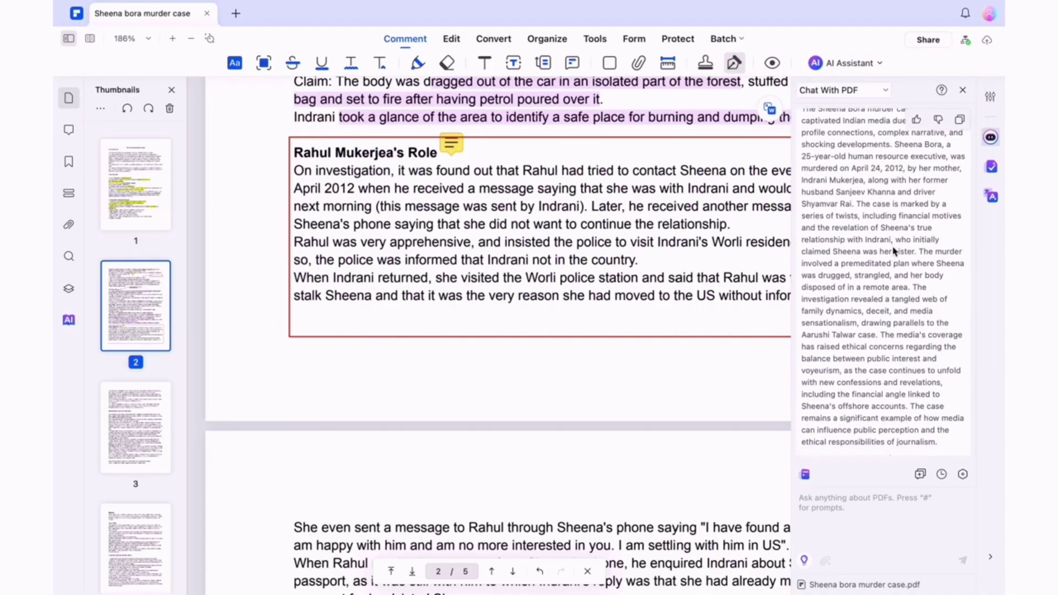
- Run PDF Grammar Check on pages 1–5 and save the Grammared copy
{"action": "left_click", "coordinate": [816, 64]}
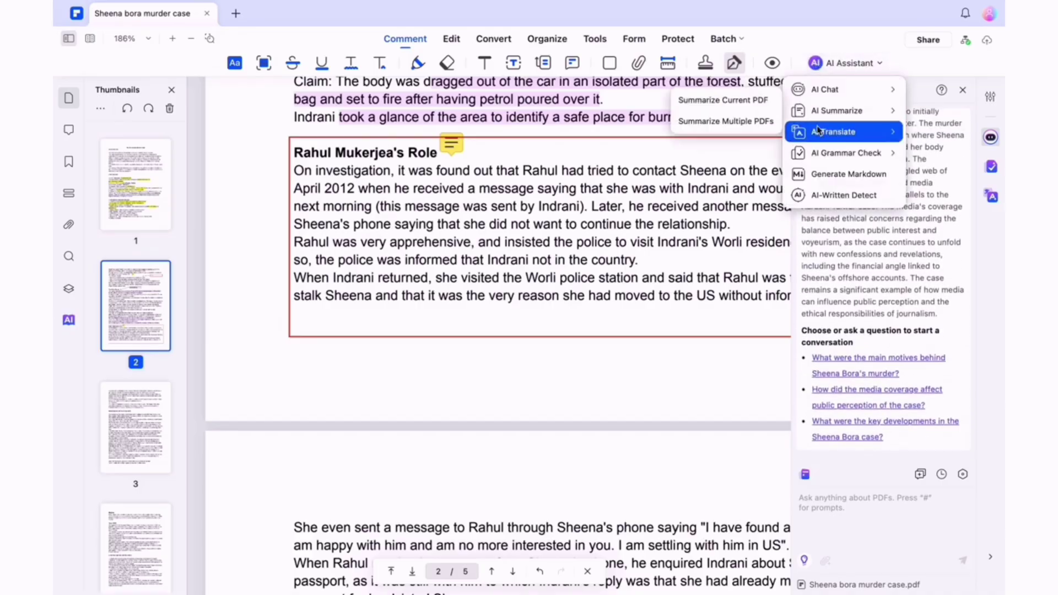
{"action": "mouse_move", "coordinate": [827, 156]}
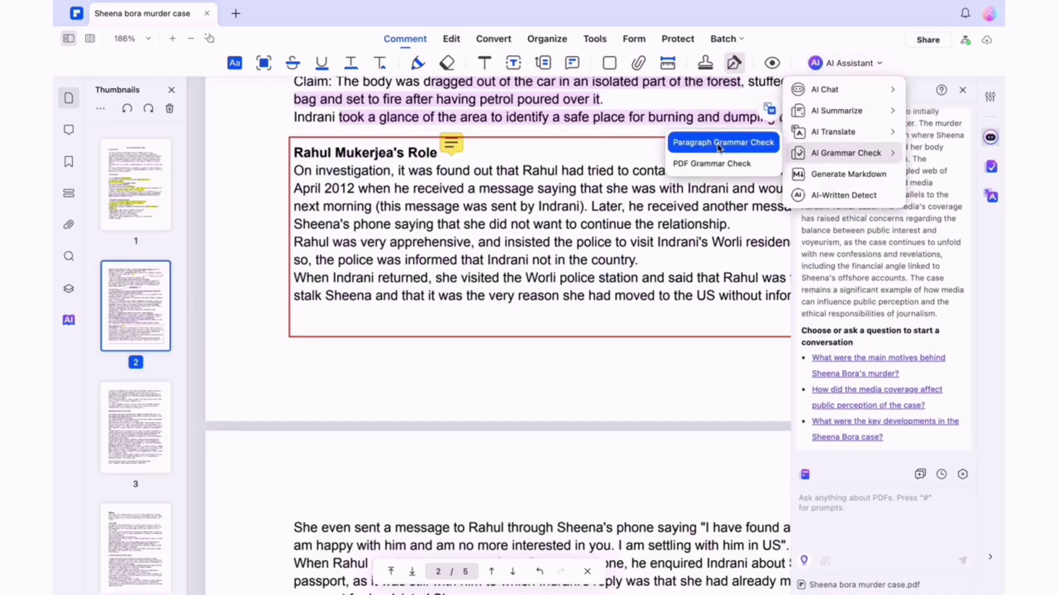
{"action": "left_click", "coordinate": [717, 163]}
{"action": "left_click", "coordinate": [866, 163]}
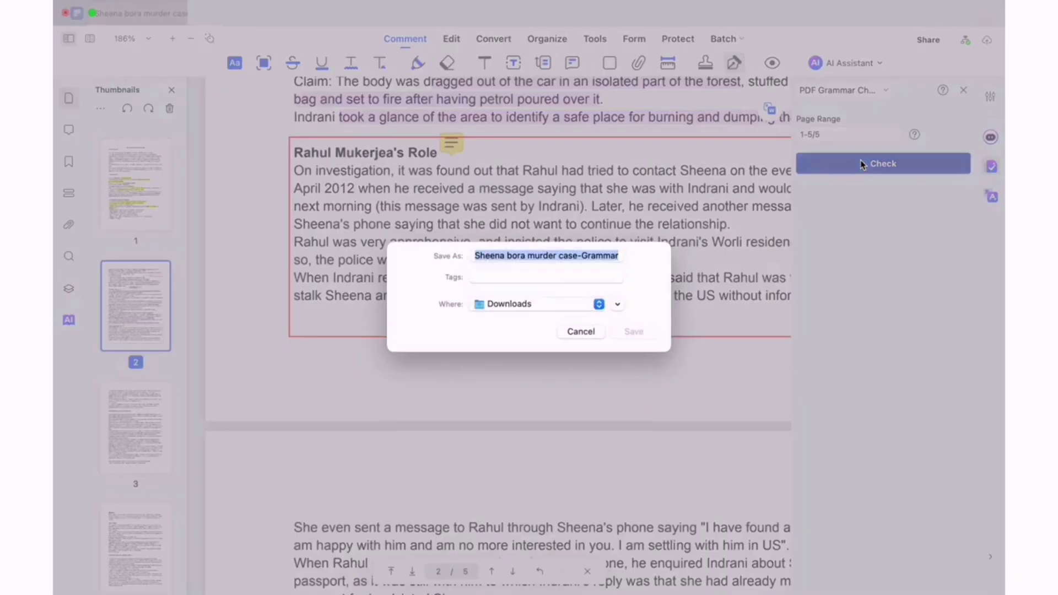
{"action": "left_click", "coordinate": [634, 330]}
- Review the Grammared copy, then close it and return to the original case study
{"action": "scroll", "coordinate": [649, 338], "scroll_direction": "down", "scroll_amount": 20}
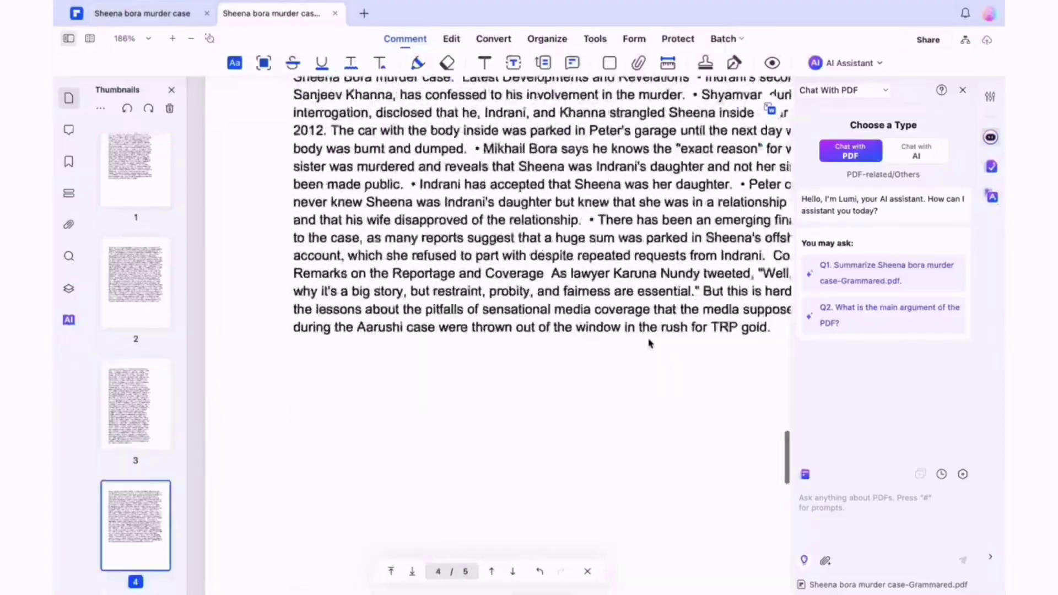
{"action": "scroll", "coordinate": [551, 331], "scroll_direction": "up", "scroll_amount": 20}
{"action": "left_click", "coordinate": [335, 14]}
{"action": "scroll", "coordinate": [425, 208], "scroll_direction": "up", "scroll_amount": 10}
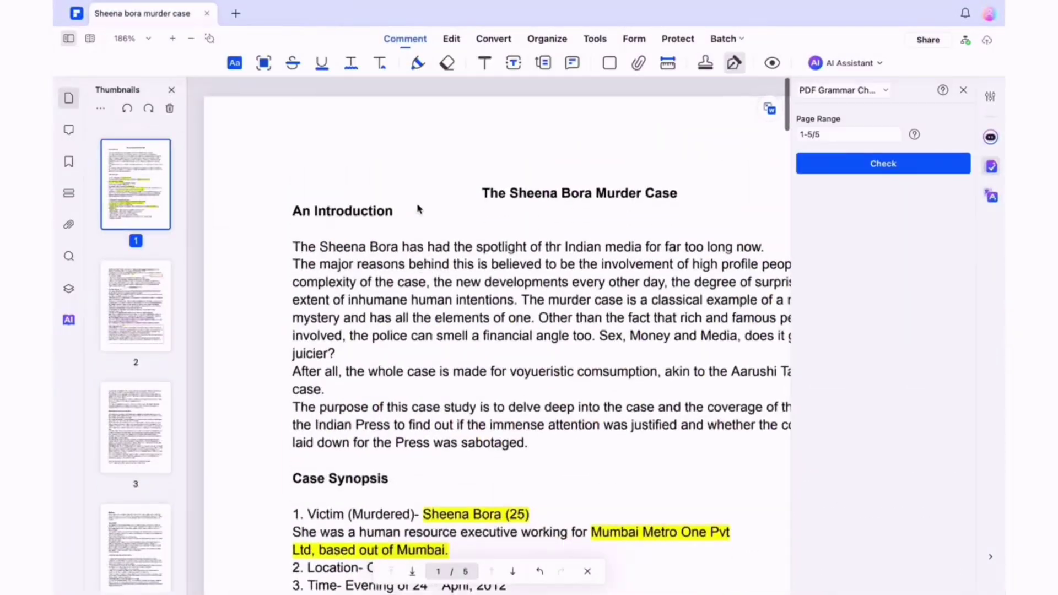
{"action": "scroll", "coordinate": [421, 208], "scroll_direction": "down", "scroll_amount": 4}
{"action": "scroll", "coordinate": [419, 208], "scroll_direction": "down", "scroll_amount": 15}
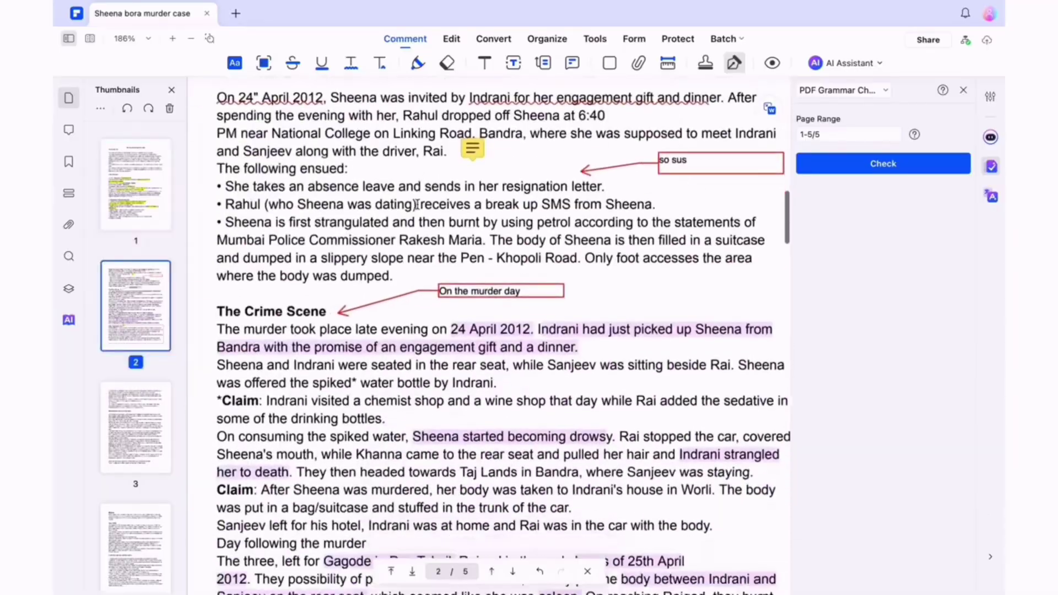
- In Edit mode, place a new Add Text box right after 'the body.' on page 2
{"action": "left_click", "coordinate": [451, 39]}
{"action": "left_click", "coordinate": [298, 326]}
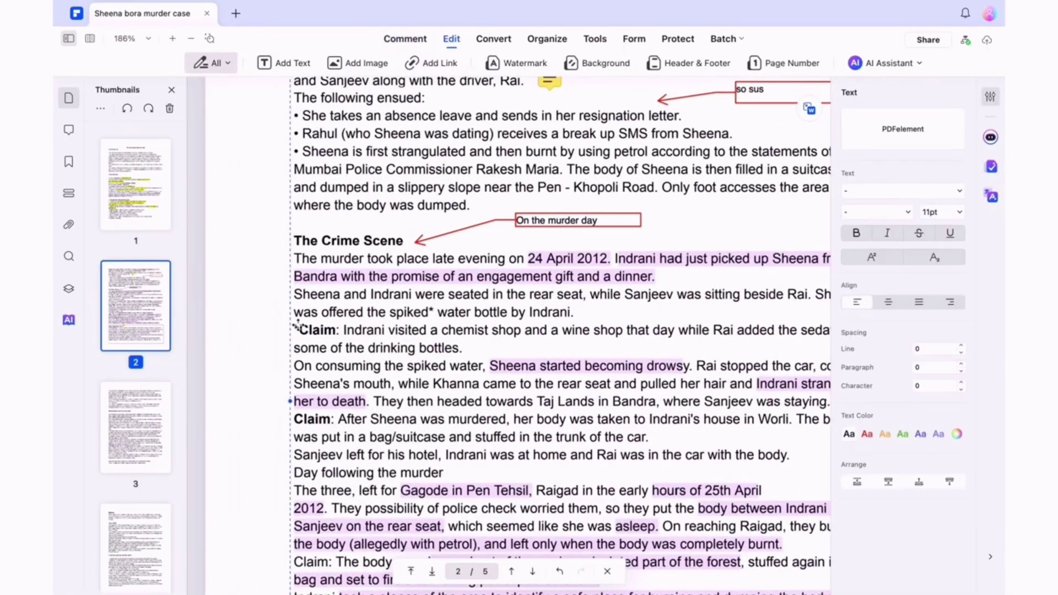
{"action": "left_click", "coordinate": [277, 64]}
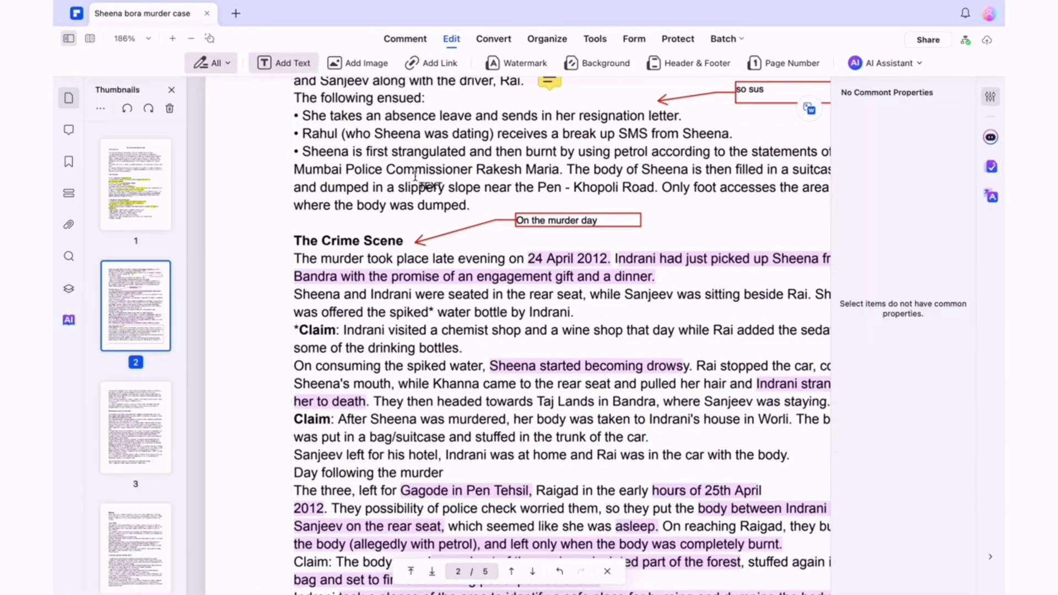
{"action": "scroll", "coordinate": [415, 176], "scroll_direction": "down", "scroll_amount": 5}
{"action": "scroll", "coordinate": [548, 339], "scroll_direction": "right", "scroll_amount": 3}
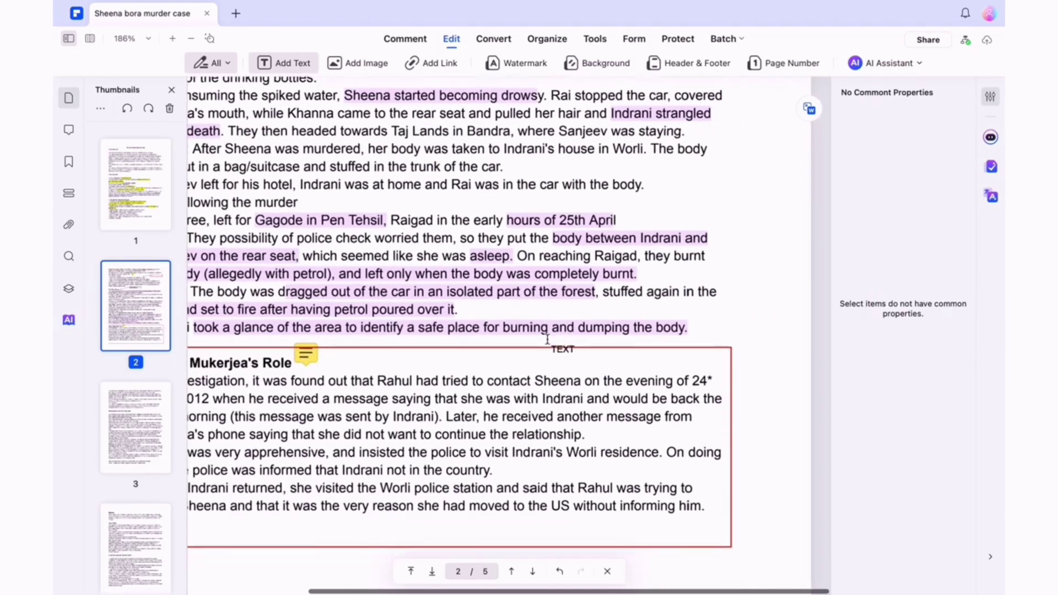
{"action": "scroll", "coordinate": [548, 339], "scroll_direction": "up", "scroll_amount": 1}
{"action": "left_click", "coordinate": [697, 374]}
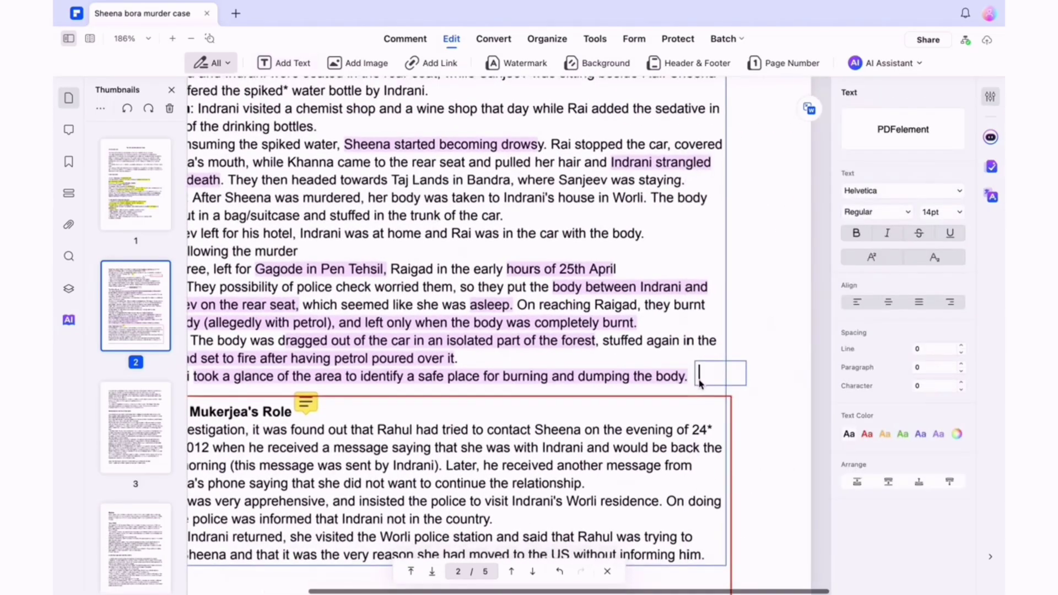
- Open Batch Convert from Convert > More, then close the batch conversion window
{"action": "left_click", "coordinate": [494, 39]}
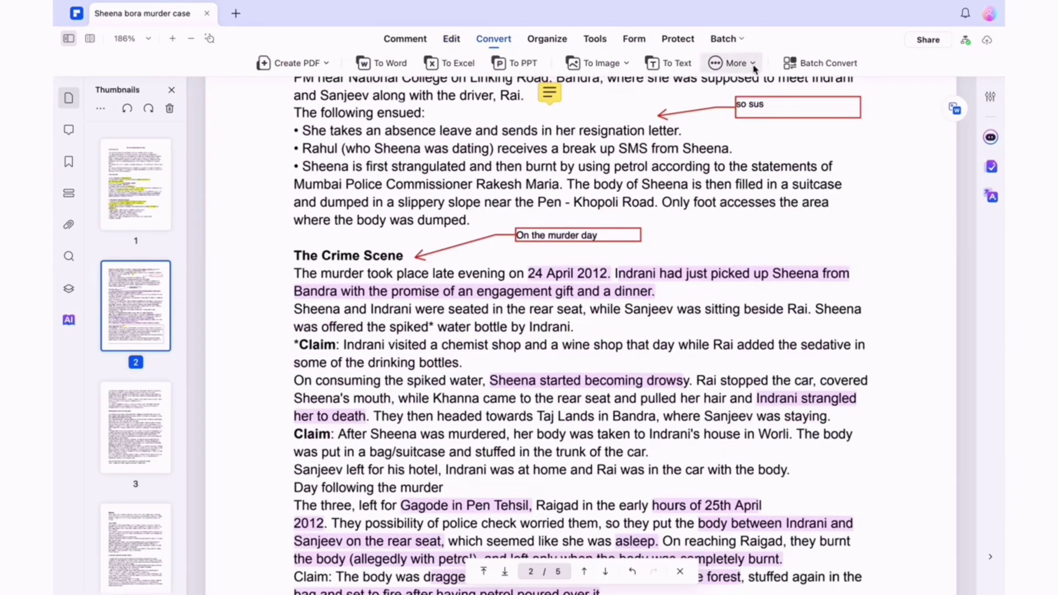
{"action": "left_click", "coordinate": [733, 63]}
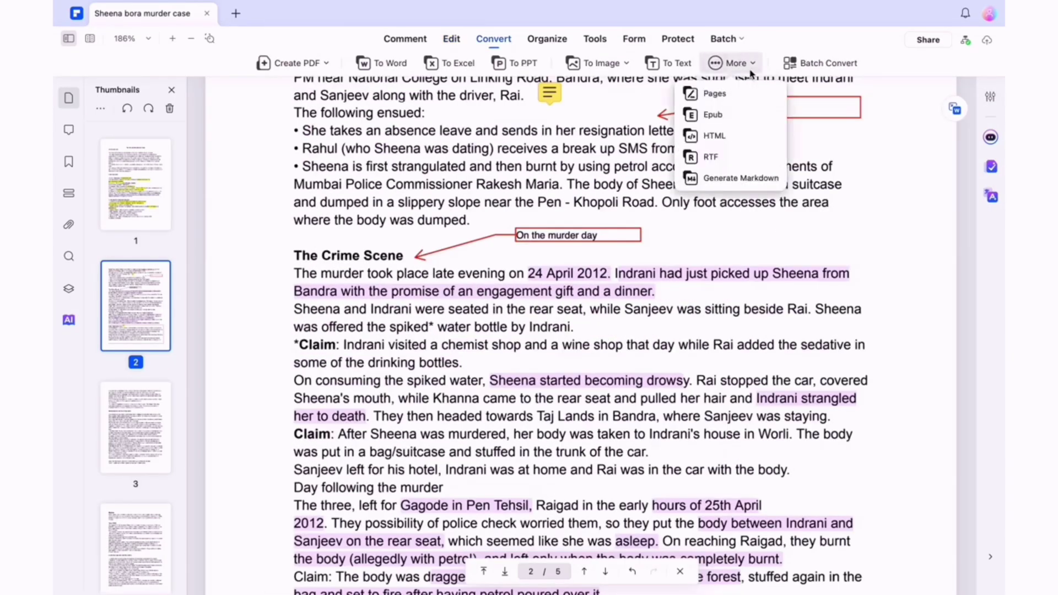
{"action": "left_click", "coordinate": [830, 64]}
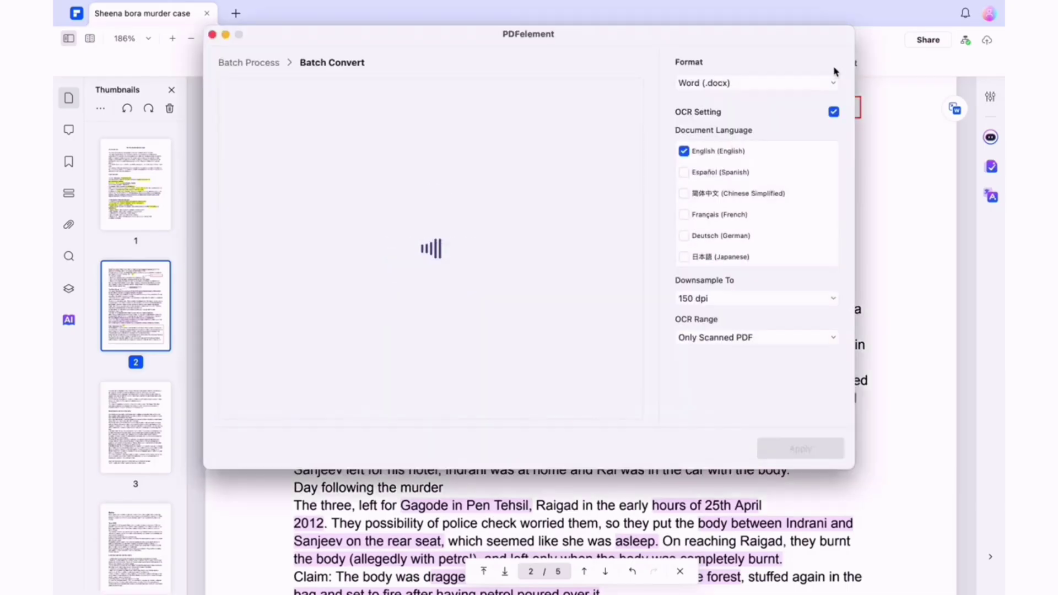
{"action": "left_click", "coordinate": [223, 37]}
- Drag page 1's thumbnail in the page organizer, then show the Form tools
{"action": "left_click", "coordinate": [546, 39]}
{"action": "left_click_drag", "start_coordinate": [248, 223], "coordinate": [274, 200]}
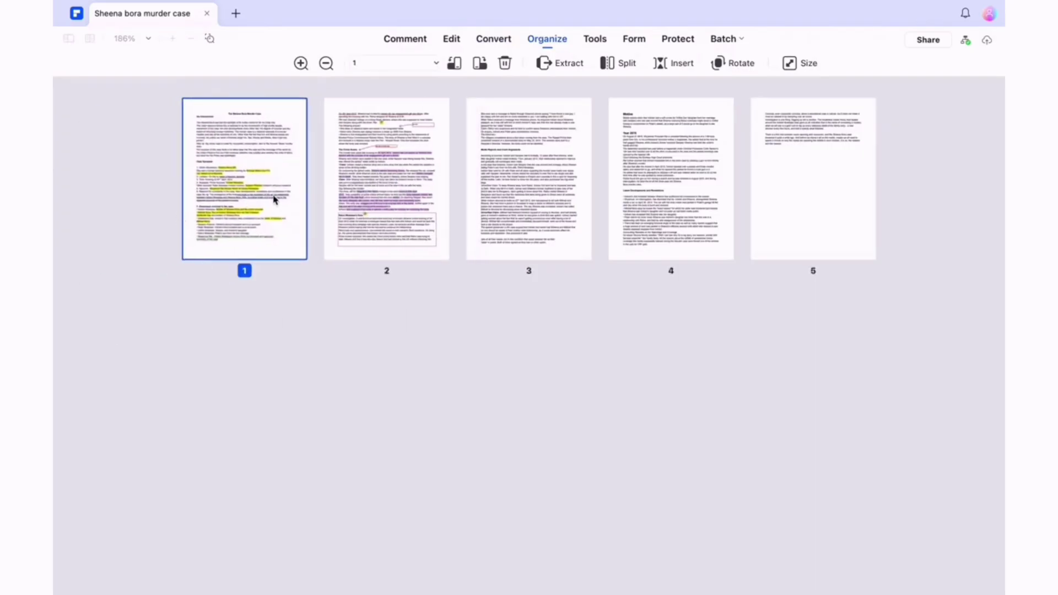
{"action": "left_click", "coordinate": [641, 40]}
- View the Protect tools and Batch list, then return to Comment tools on page 1
{"action": "scroll", "coordinate": [522, 373], "scroll_direction": "down", "scroll_amount": 10}
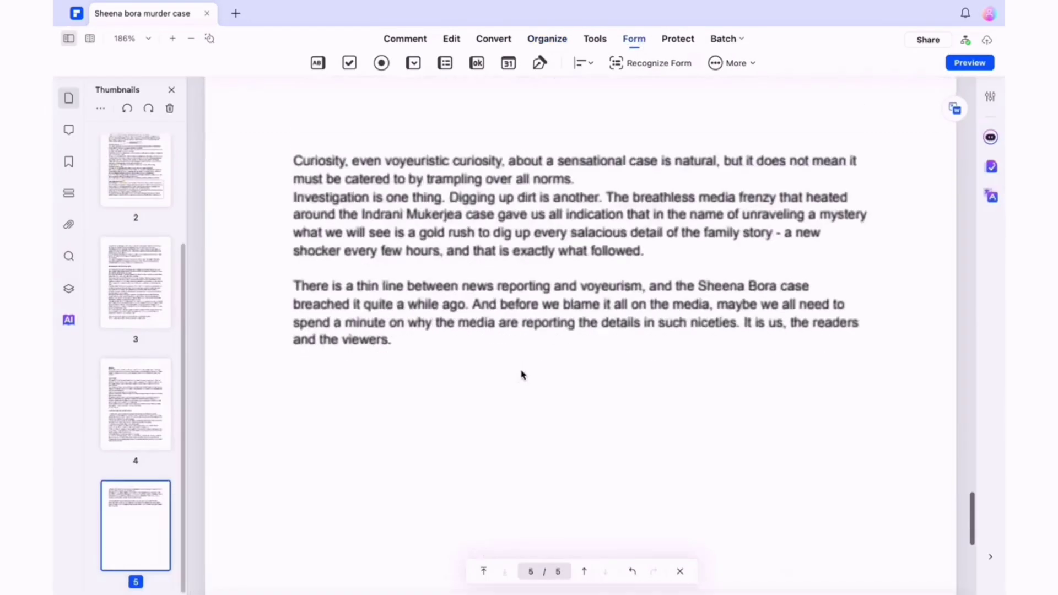
{"action": "left_click", "coordinate": [682, 41]}
{"action": "scroll", "coordinate": [365, 432], "scroll_direction": "up", "scroll_amount": 20}
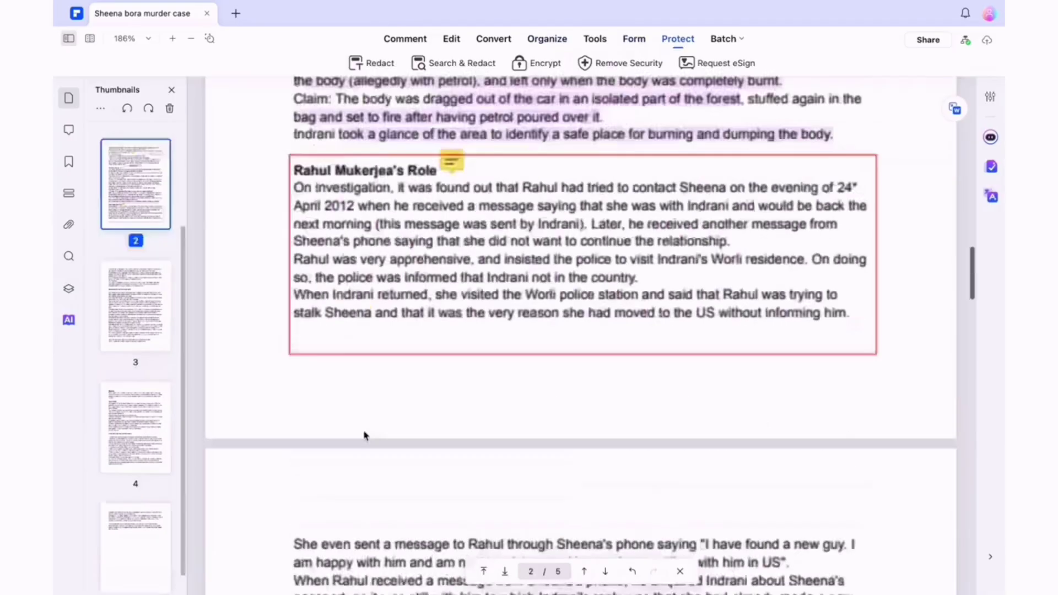
{"action": "left_click", "coordinate": [734, 40]}
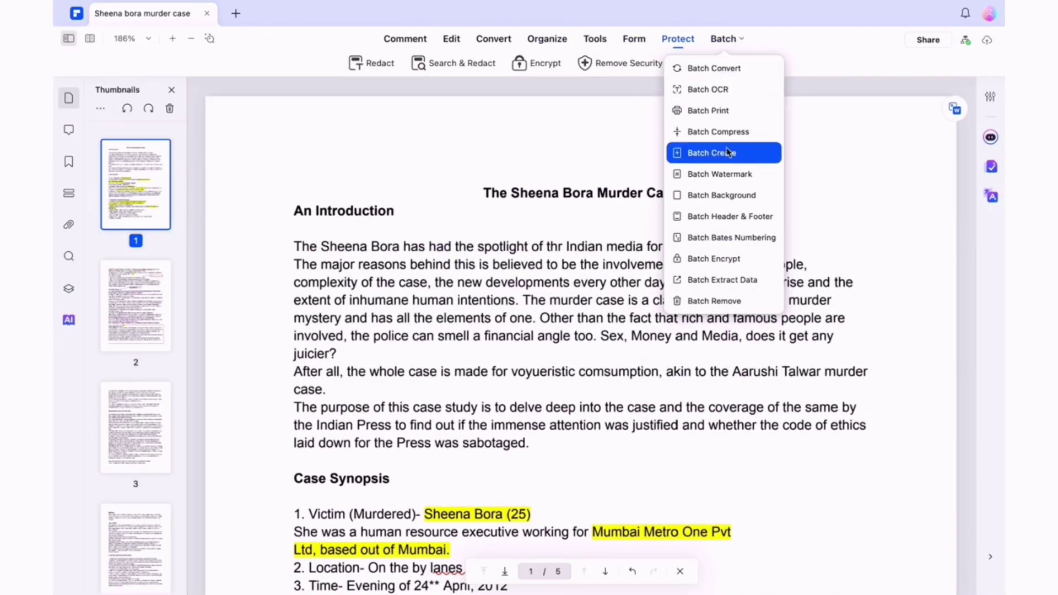
{"action": "left_click", "coordinate": [527, 132]}
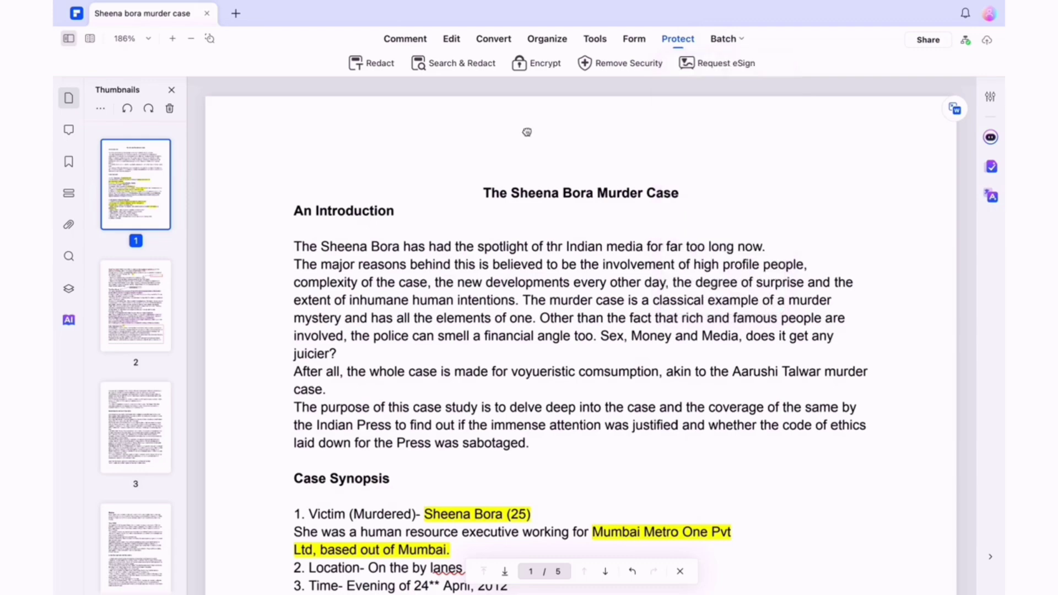
{"action": "left_click", "coordinate": [406, 38]}
{"action": "scroll", "coordinate": [581, 336], "scroll_direction": "down", "scroll_amount": 3}
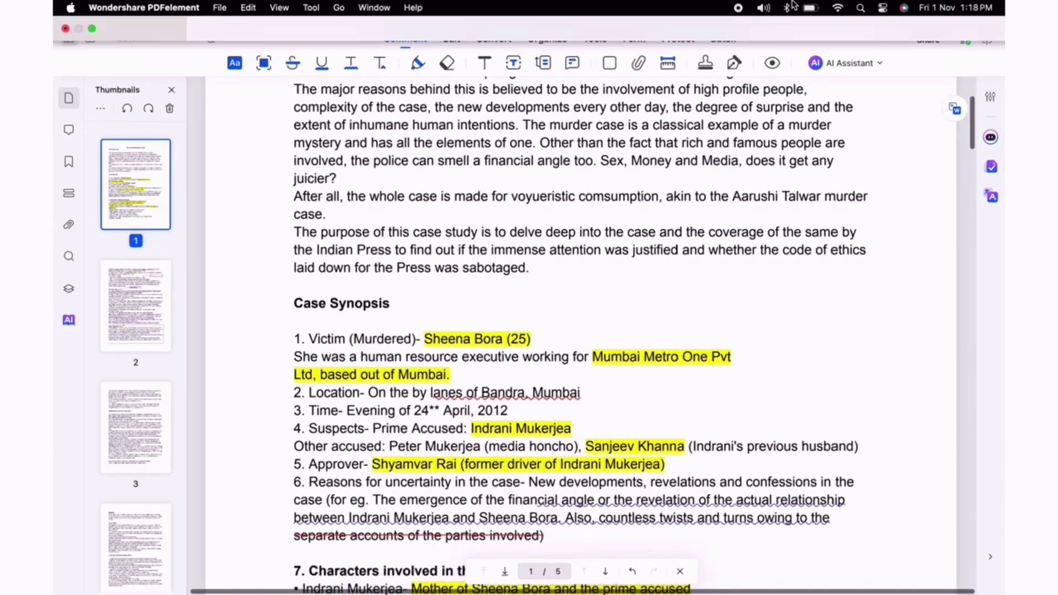
- In AI Chat, ask how the case came out and who was accused, reviewing cited answers
{"action": "left_click", "coordinate": [846, 63]}
{"action": "mouse_move", "coordinate": [849, 138]}
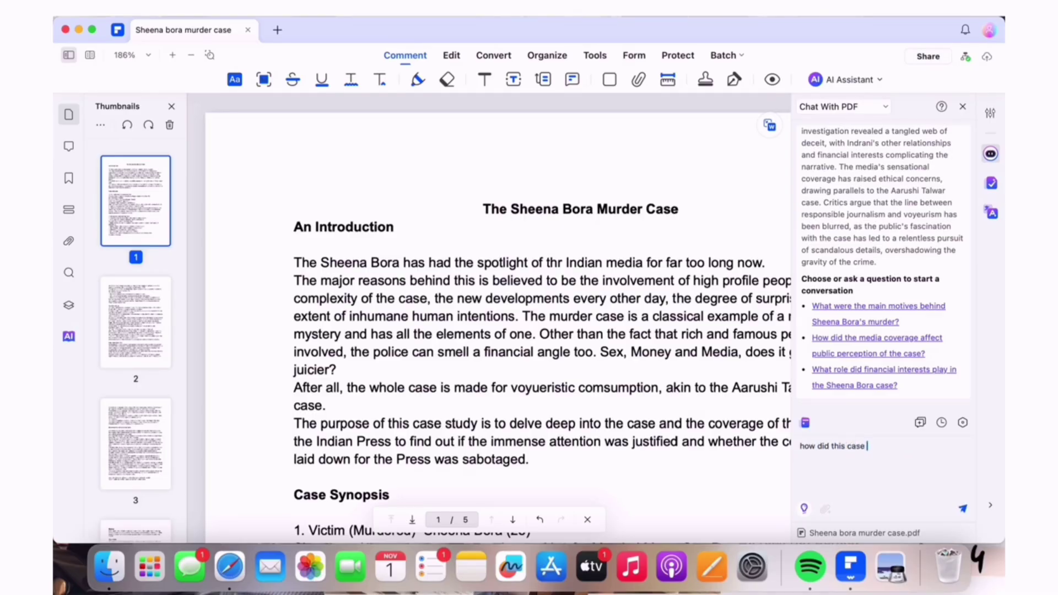
{"action": "type", "text": "ut"}
{"action": "key", "text": "Return"}
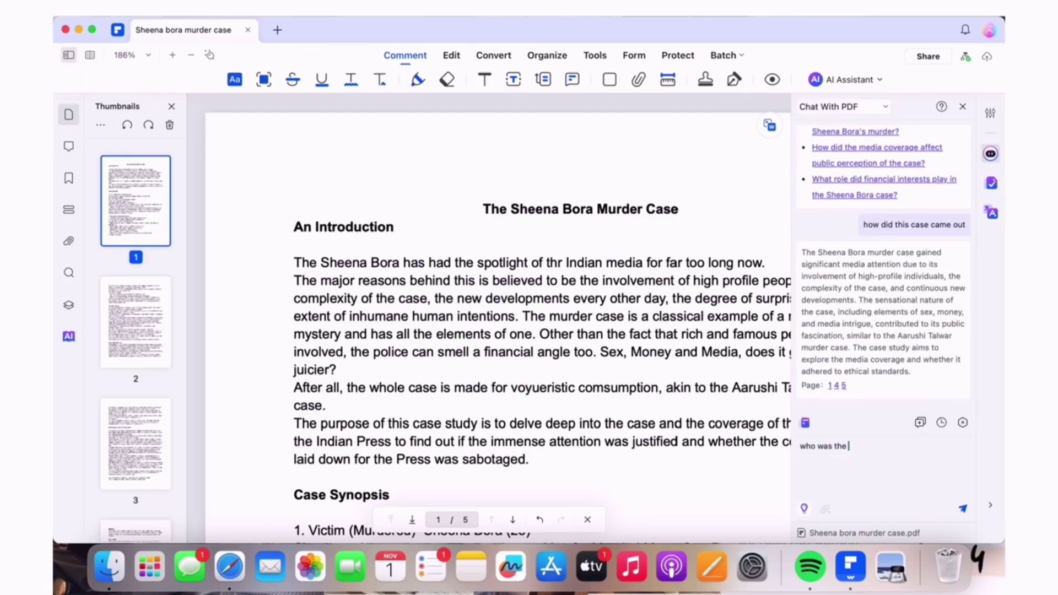
{"action": "key", "text": "Return"}
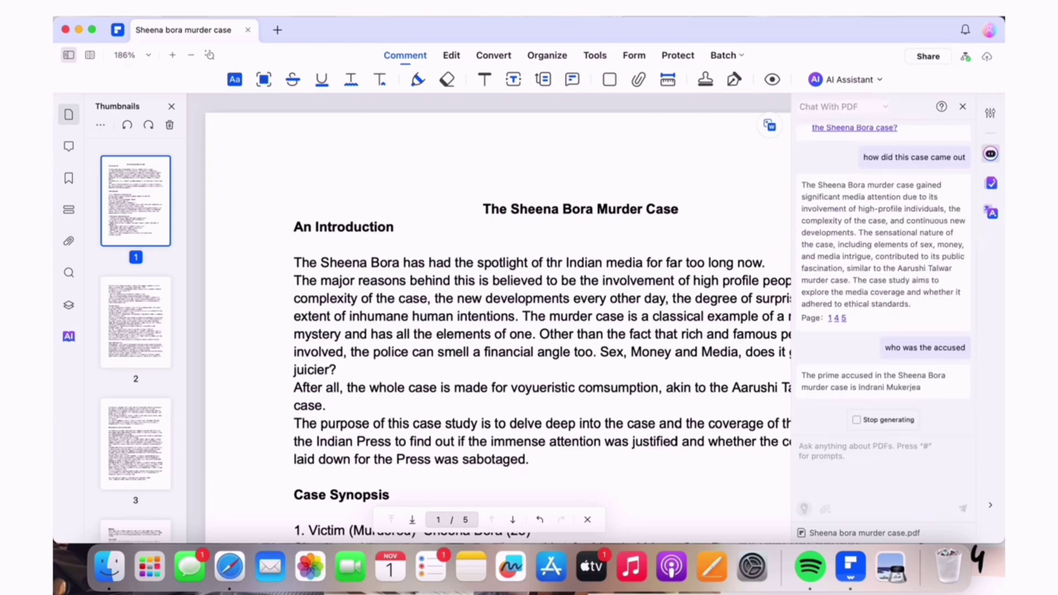
{"action": "scroll", "coordinate": [672, 406], "scroll_direction": "down", "scroll_amount": 15}
{"action": "scroll", "coordinate": [672, 407], "scroll_direction": "down", "scroll_amount": 15}
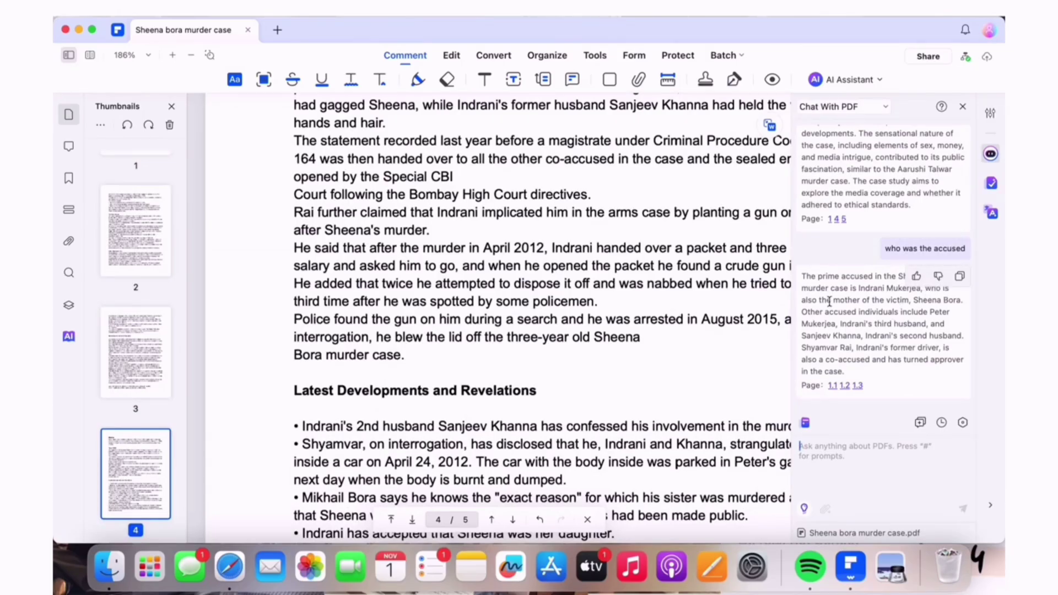
- Start translating the whole PDF, cancelling the save of the English translation
{"action": "left_click", "coordinate": [844, 79]}
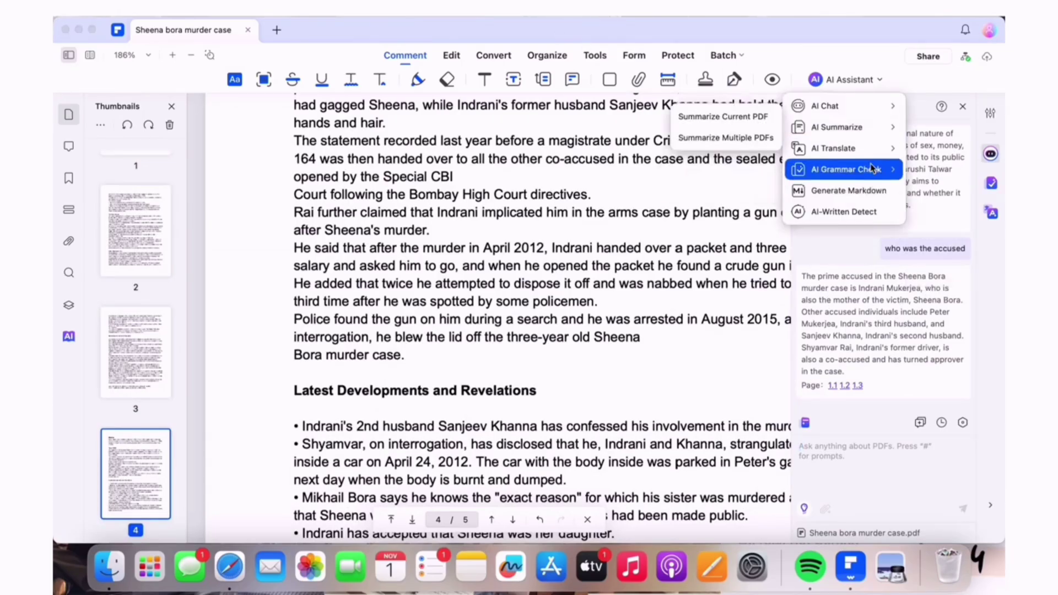
{"action": "mouse_move", "coordinate": [839, 156]}
{"action": "left_click", "coordinate": [742, 158]}
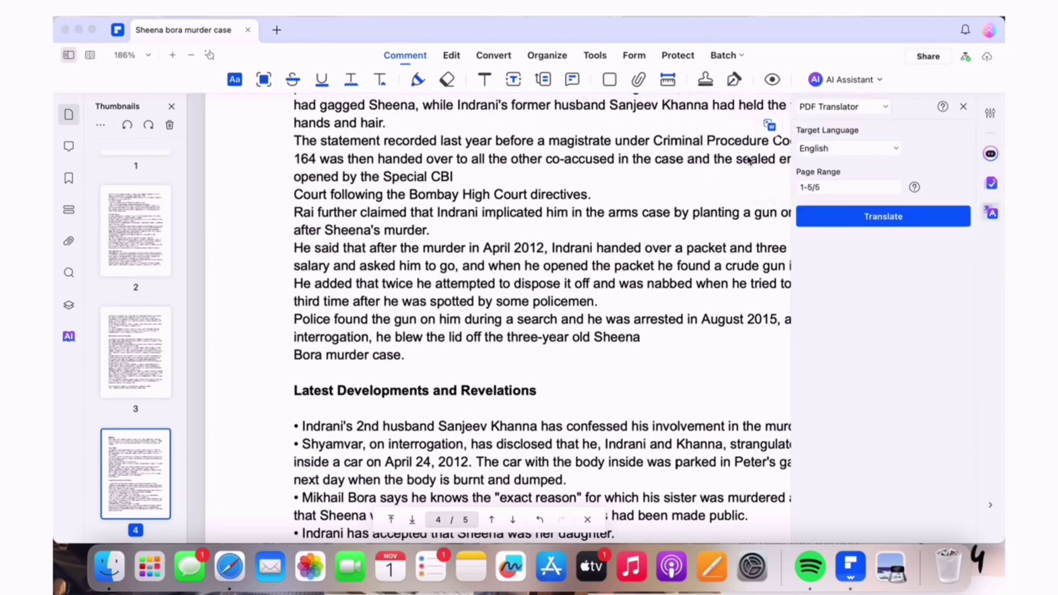
{"action": "left_click", "coordinate": [883, 216]}
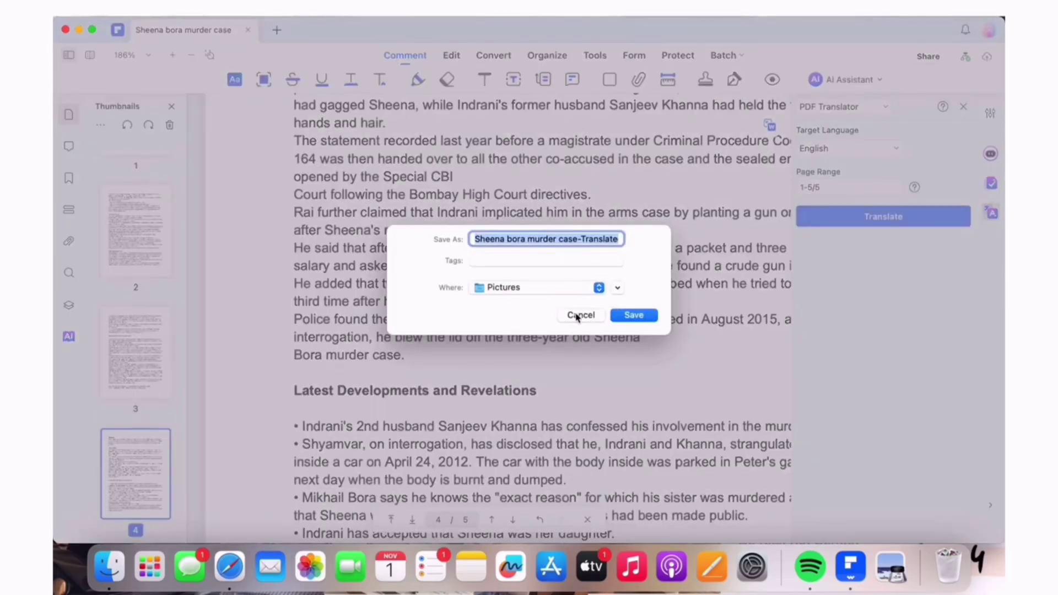
{"action": "left_click", "coordinate": [581, 315]}
- Translate the PDF into Japanese, save the translated copy and open it
{"action": "left_click", "coordinate": [848, 148]}
{"action": "left_click", "coordinate": [821, 201]}
{"action": "left_click", "coordinate": [857, 218]}
{"action": "left_click", "coordinate": [633, 313]}
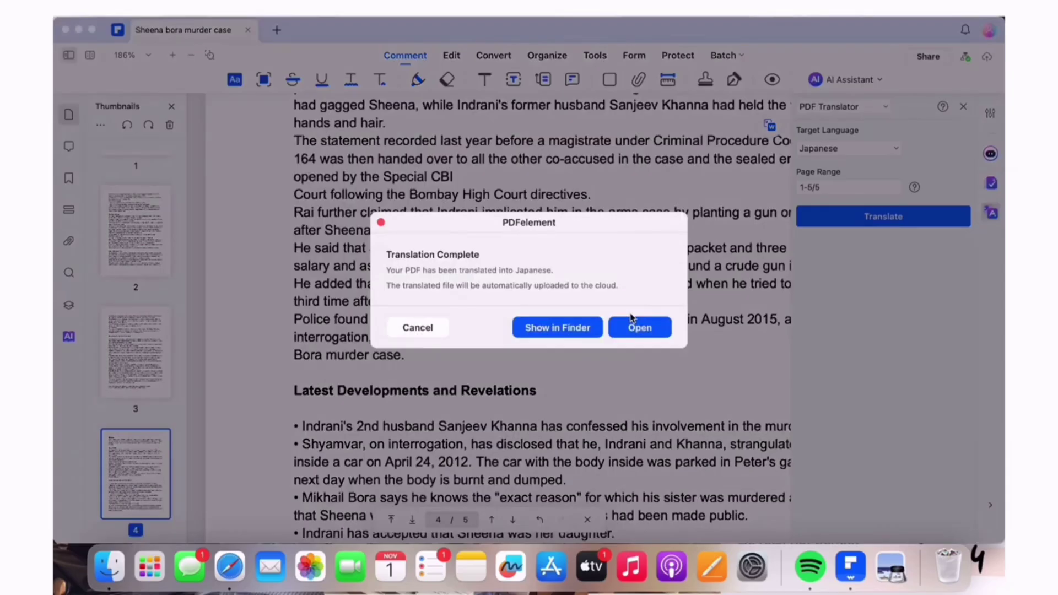
{"action": "left_click", "coordinate": [639, 328]}
- Scroll through the Japanese PDF, then close it and the English case study
{"action": "scroll", "coordinate": [552, 340], "scroll_direction": "down", "scroll_amount": 5}
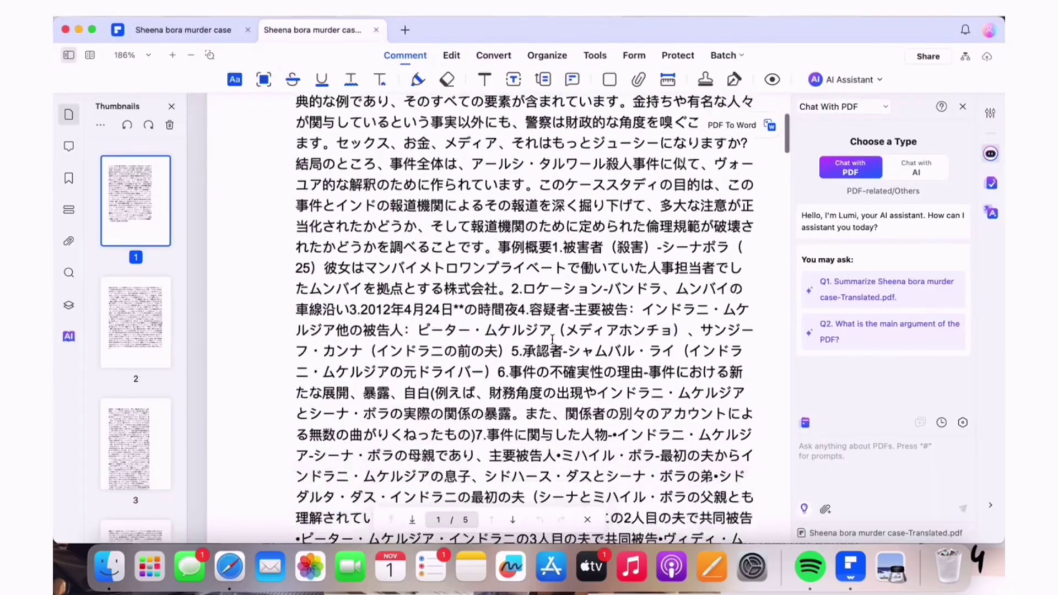
{"action": "scroll", "coordinate": [552, 340], "scroll_direction": "down", "scroll_amount": 15}
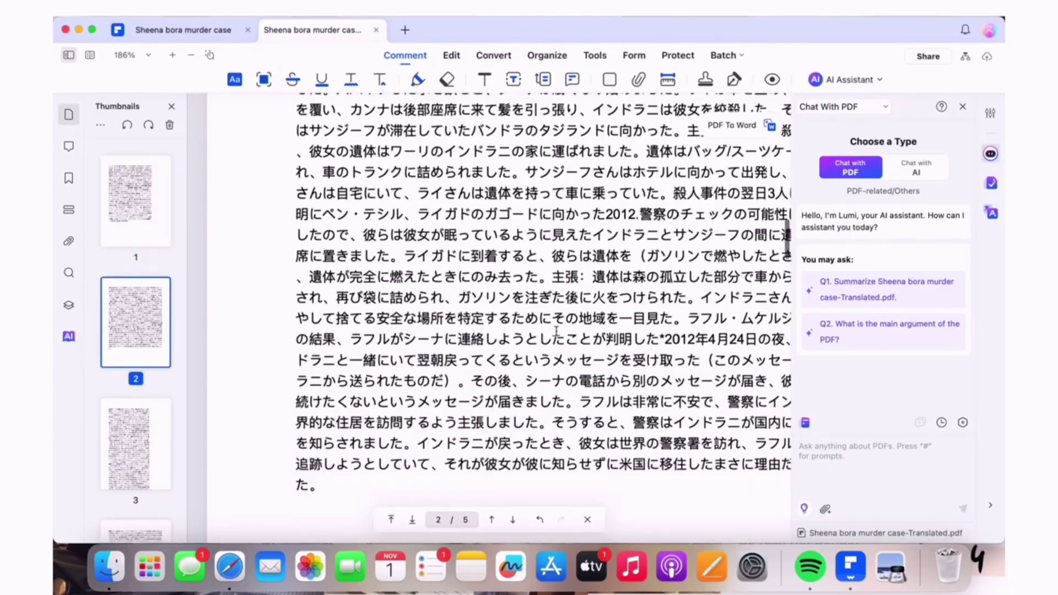
{"action": "scroll", "coordinate": [557, 335], "scroll_direction": "down", "scroll_amount": 3}
{"action": "scroll", "coordinate": [554, 358], "scroll_direction": "up", "scroll_amount": 20}
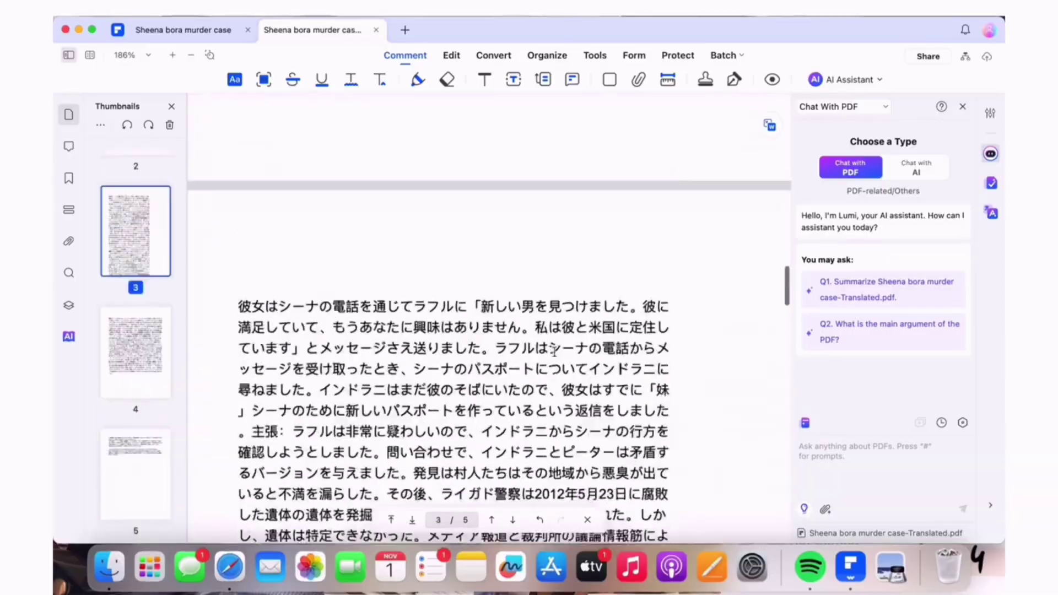
{"action": "scroll", "coordinate": [553, 375], "scroll_direction": "down", "scroll_amount": 2}
{"action": "left_click", "coordinate": [376, 29]}
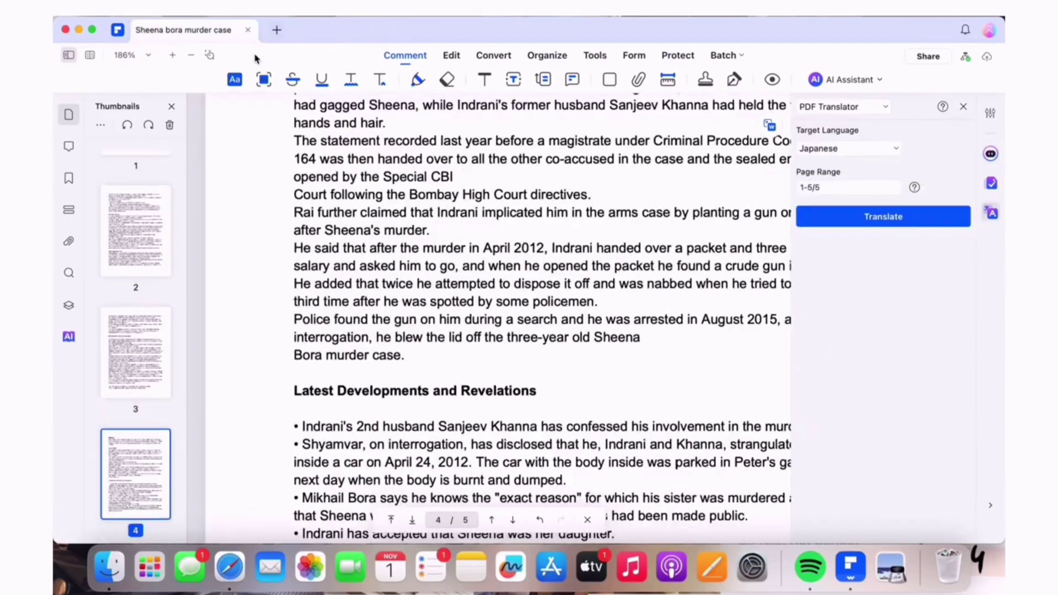
{"action": "left_click", "coordinate": [248, 31]}
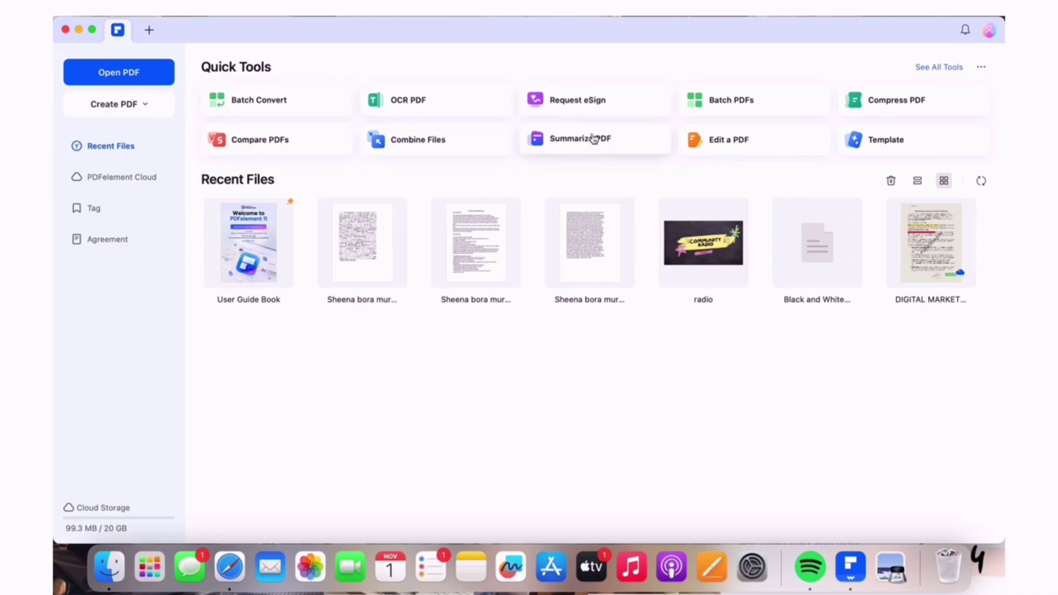
- Open the Template Mall and preview the Study Plan template
{"action": "left_click", "coordinate": [880, 142]}
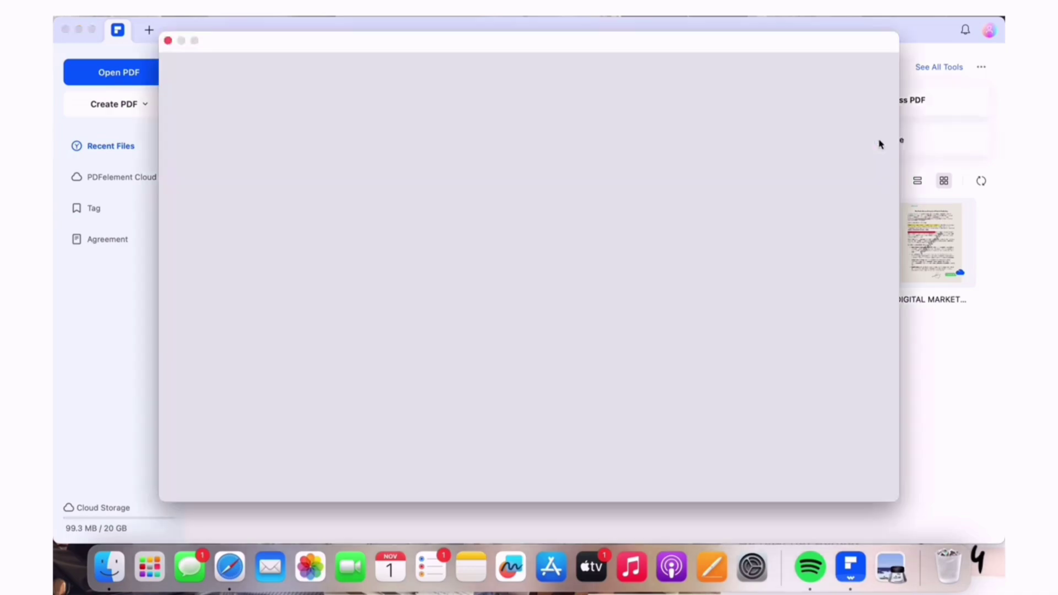
{"action": "scroll", "coordinate": [655, 185], "scroll_direction": "down", "scroll_amount": 5}
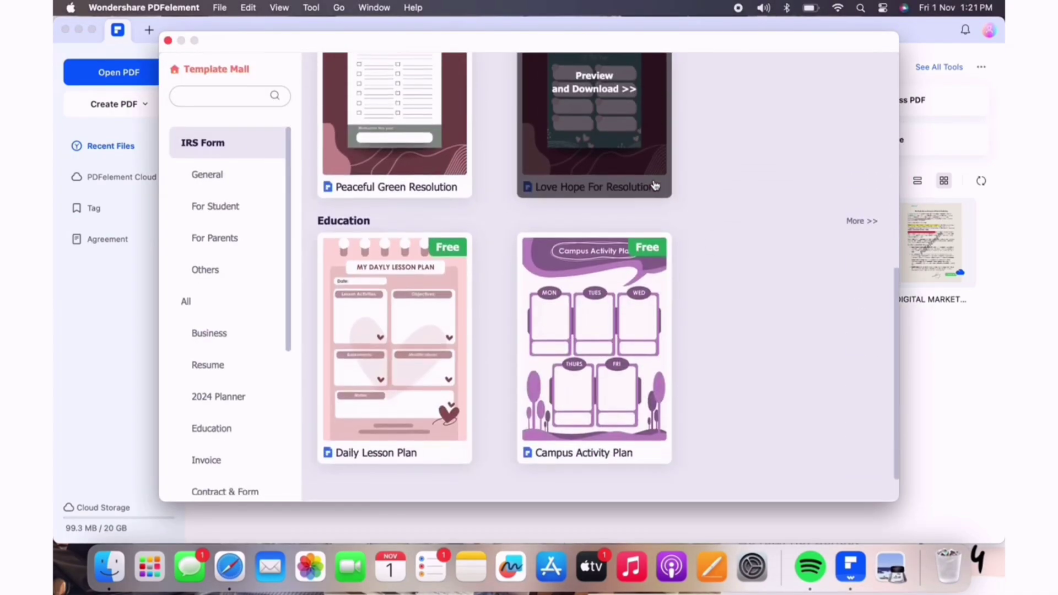
{"action": "scroll", "coordinate": [655, 185], "scroll_direction": "up", "scroll_amount": 8}
{"action": "left_click", "coordinate": [391, 215]}
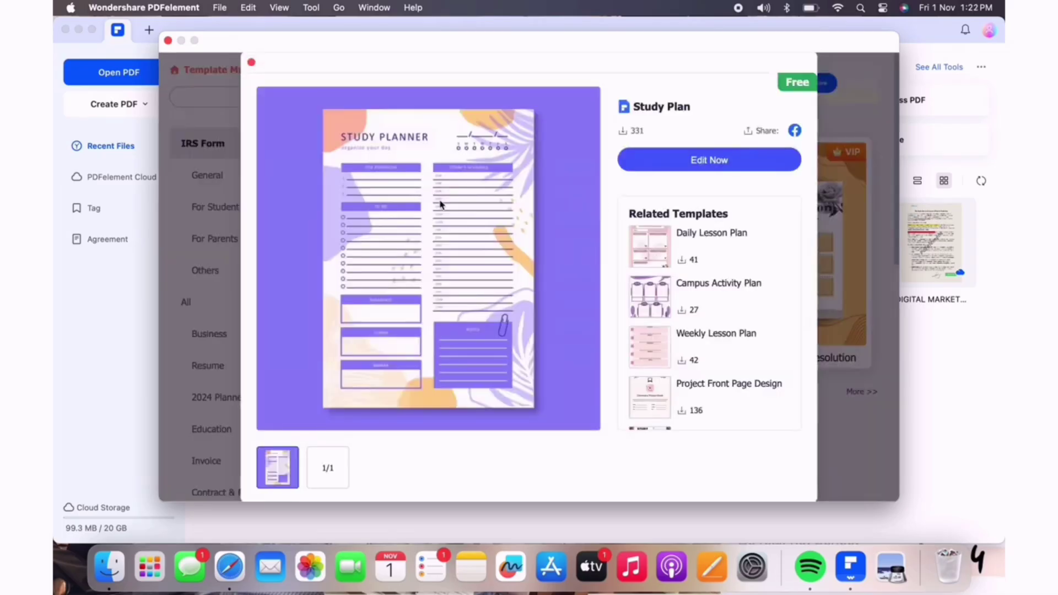
- Preview the related Daily Lesson Plan and Weekly Lesson Plan templates, then close the preview
{"action": "left_click", "coordinate": [659, 251]}
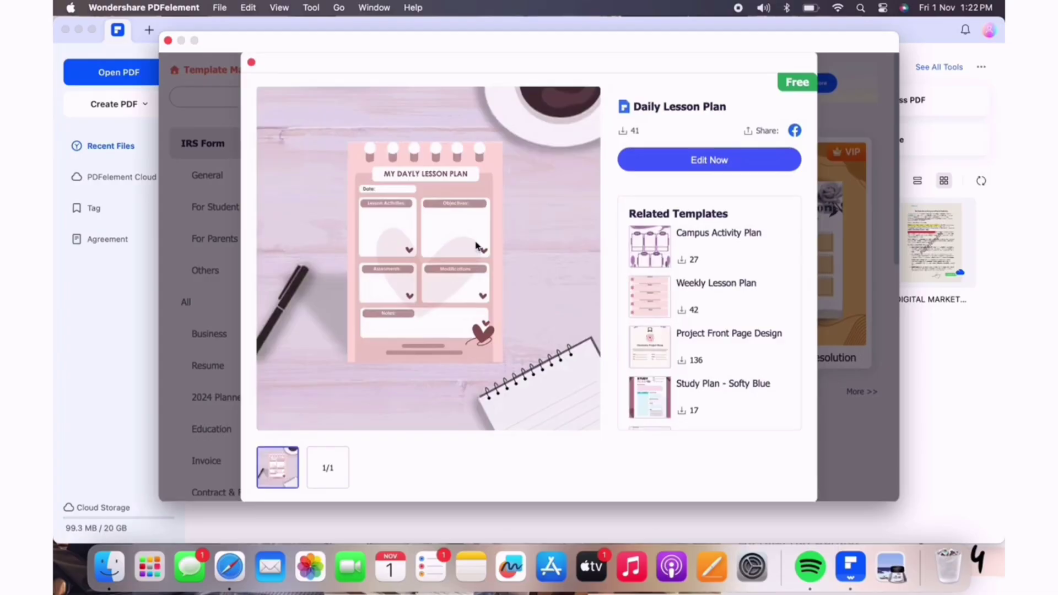
{"action": "left_click", "coordinate": [653, 292]}
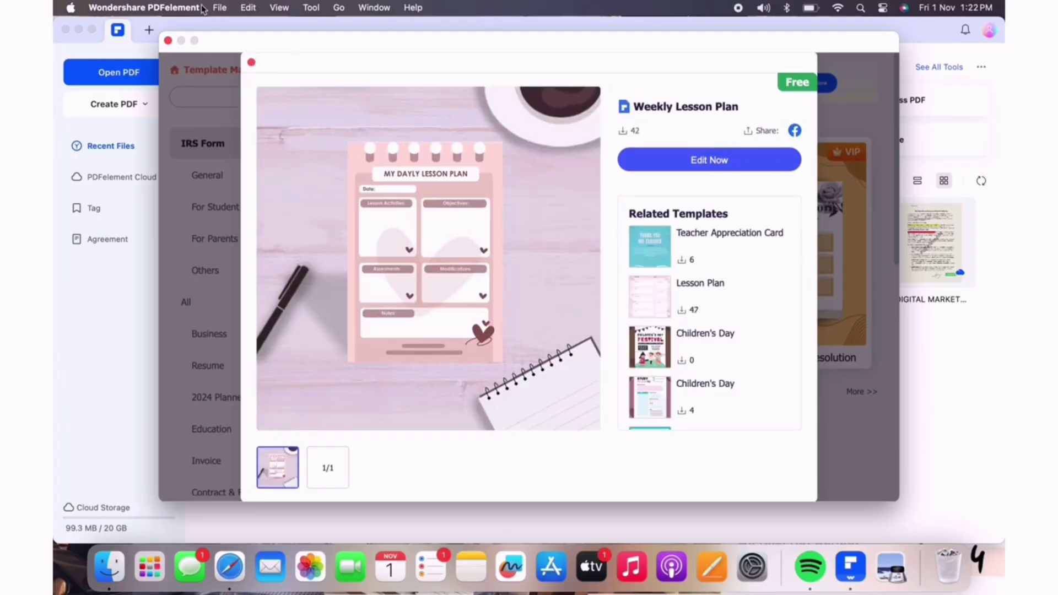
{"action": "left_click", "coordinate": [252, 63]}
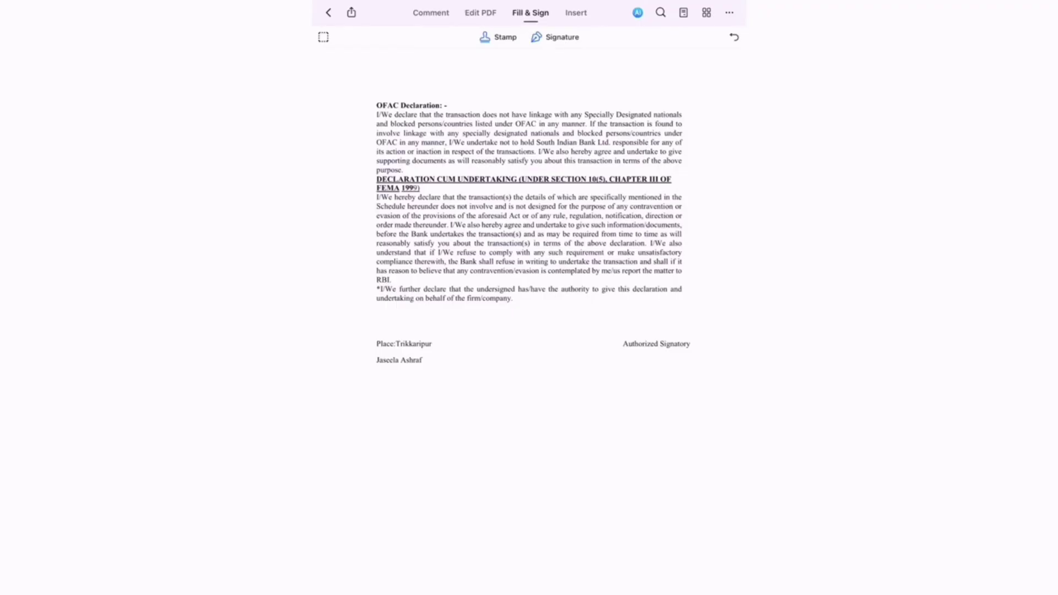
- Insert the saved handwritten signature and drag it onto the Authorized Signatory line
{"action": "left_click", "coordinate": [555, 37]}
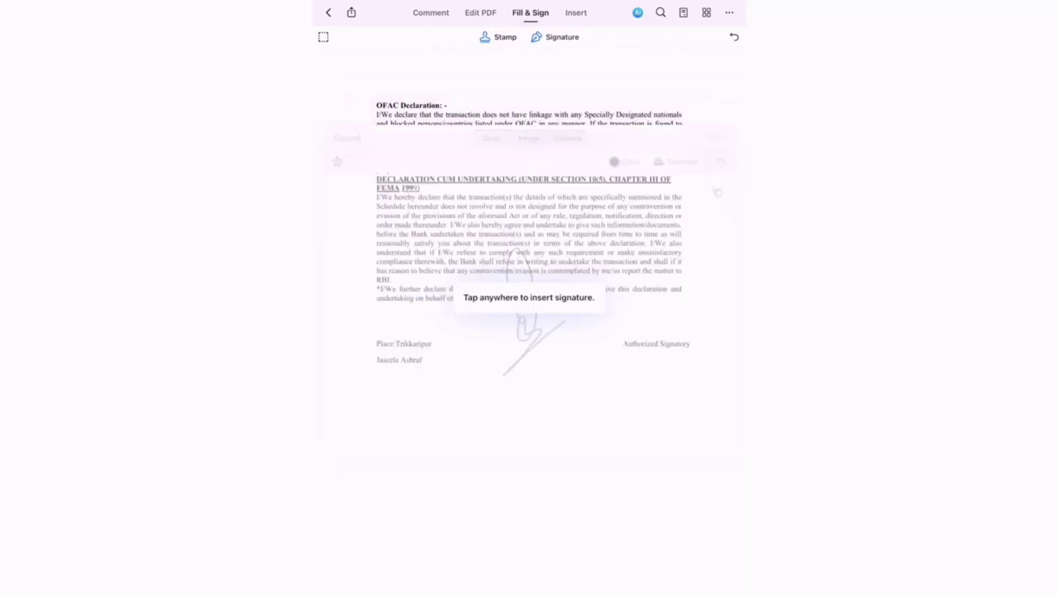
{"action": "left_click", "coordinate": [657, 328]}
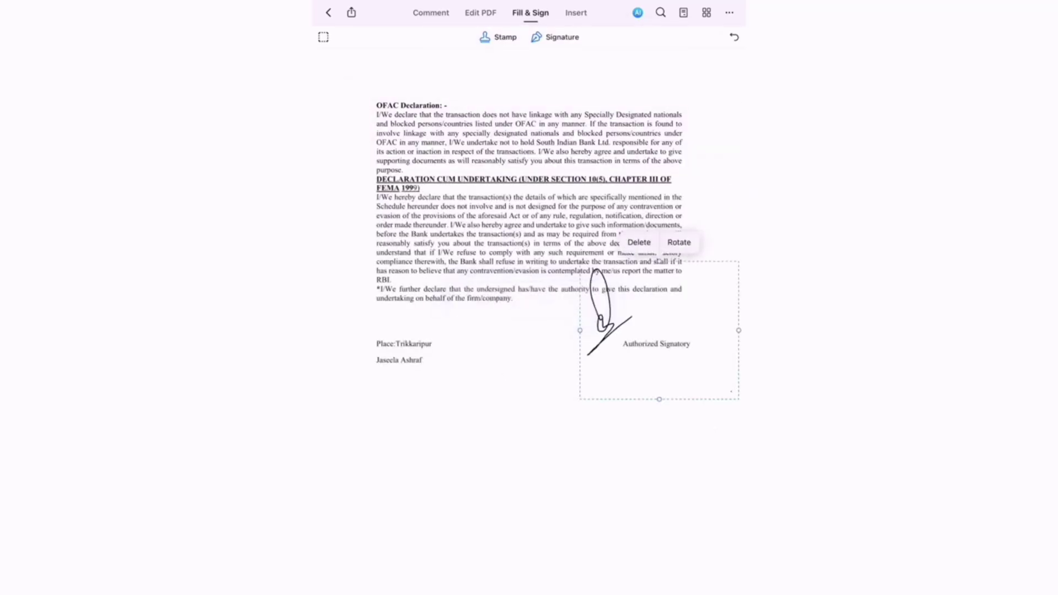
{"action": "left_click_drag", "start_coordinate": [612, 309], "coordinate": [621, 320]}
{"action": "scroll", "coordinate": [529, 331], "scroll_direction": "down", "scroll_amount": 3}
{"action": "scroll", "coordinate": [606, 441], "scroll_direction": "up", "scroll_amount": 3}
{"action": "left_click_drag", "start_coordinate": [561, 435], "coordinate": [602, 439]}
{"action": "scroll", "coordinate": [530, 276], "scroll_direction": "down", "scroll_amount": 3}
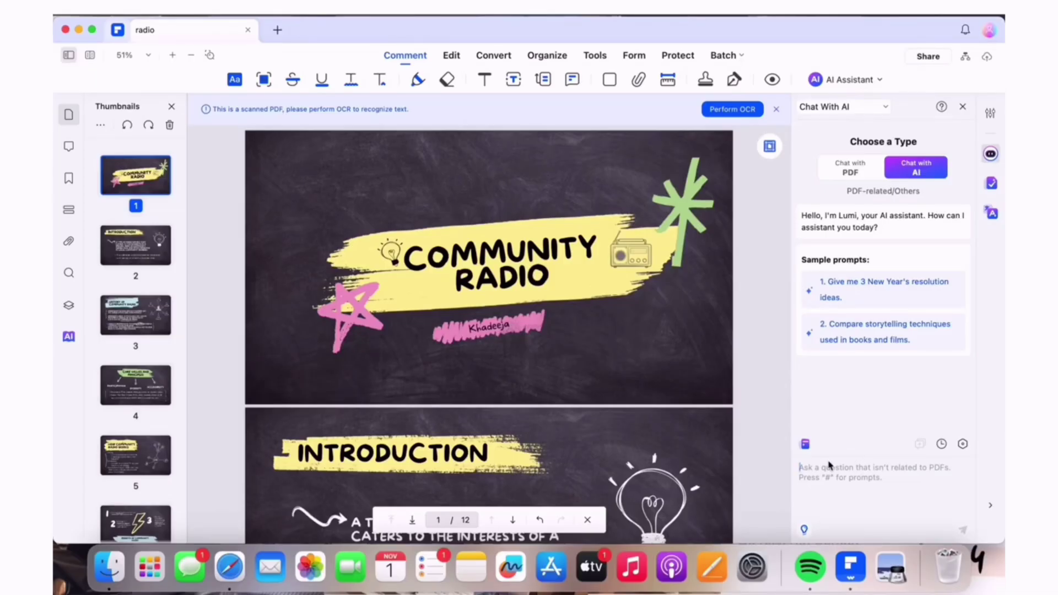
{"action": "type", "text": "who invented radio"}
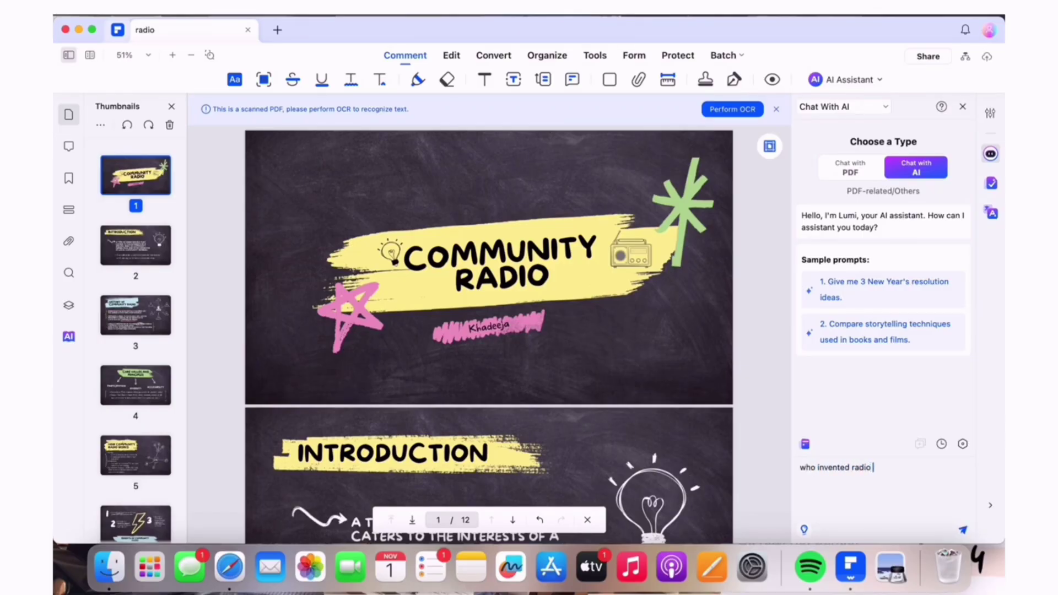
- Send 'who invented radio' to the AI assistant and read through its reply
{"action": "key", "text": "Return"}
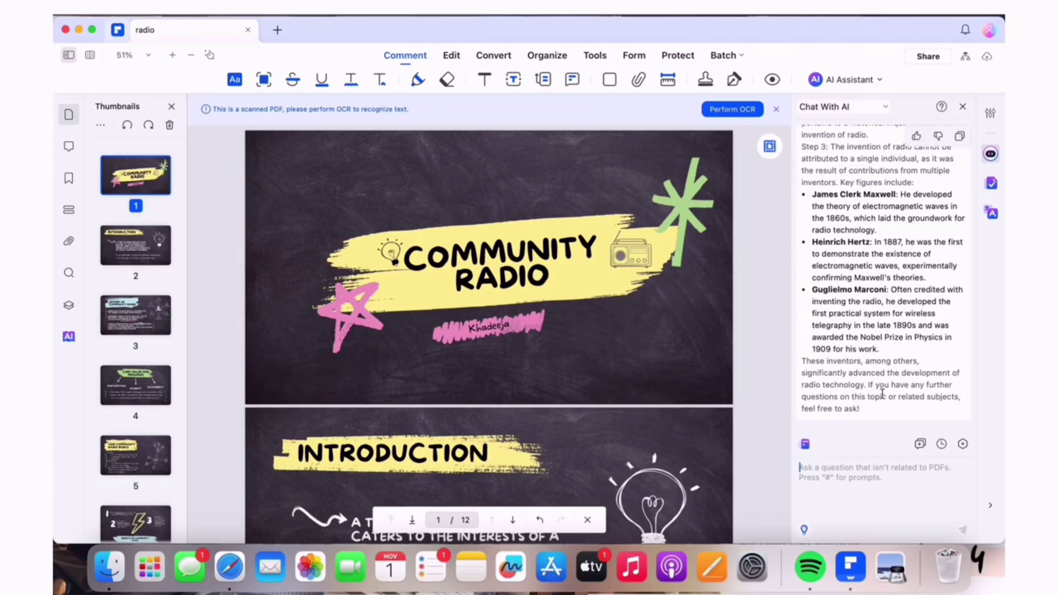
{"action": "scroll", "coordinate": [883, 397], "scroll_direction": "up", "scroll_amount": 1}
{"action": "scroll", "coordinate": [884, 405], "scroll_direction": "down", "scroll_amount": 1}
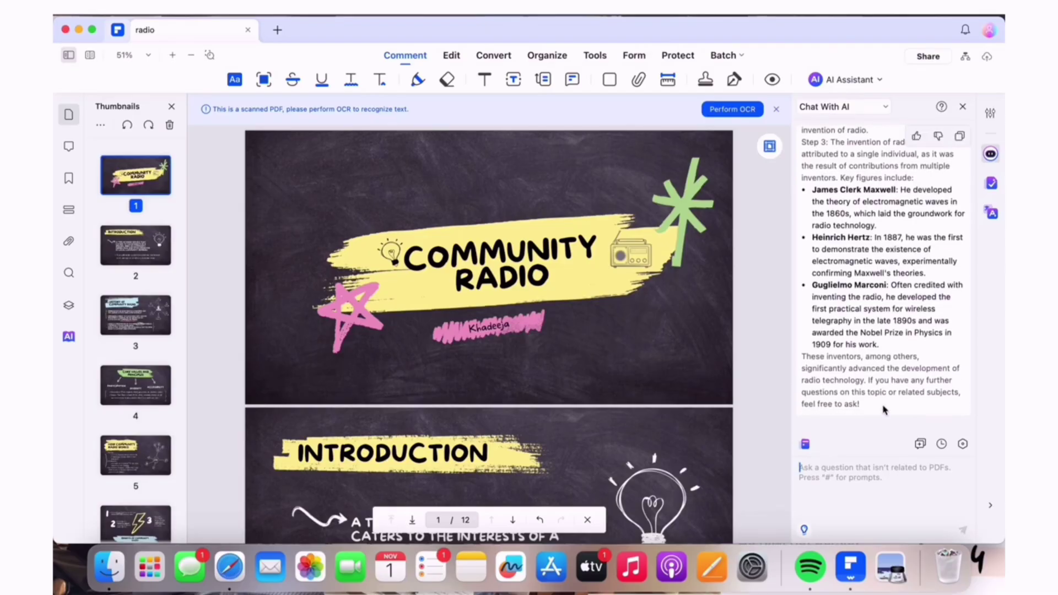
{"action": "scroll", "coordinate": [884, 409], "scroll_direction": "up", "scroll_amount": 1}
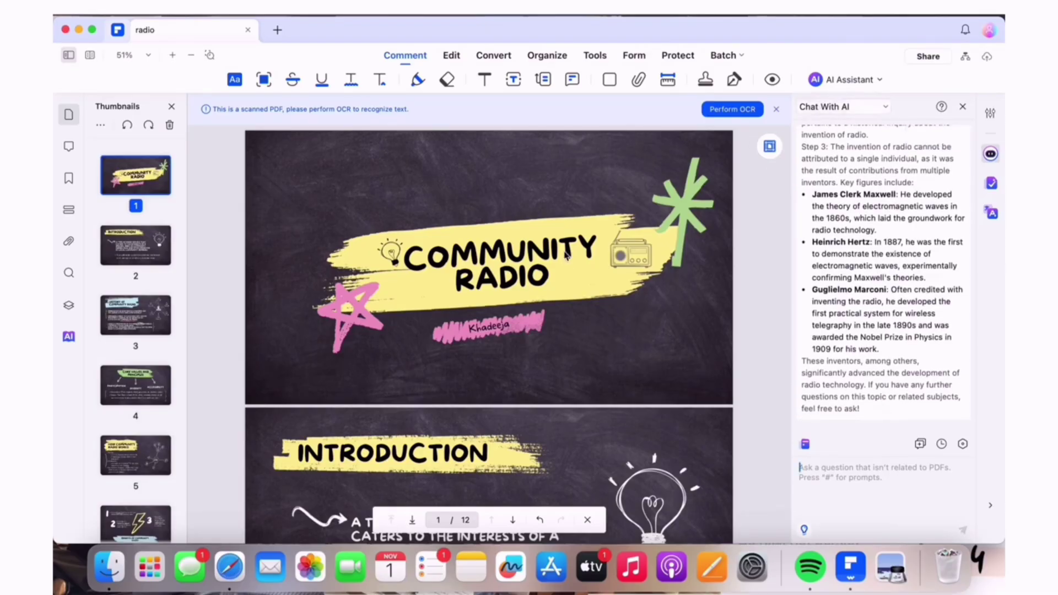
- Run English OCR text recognition on all pages of the scanned Community Radio deck
{"action": "scroll", "coordinate": [435, 296], "scroll_direction": "down", "scroll_amount": 5}
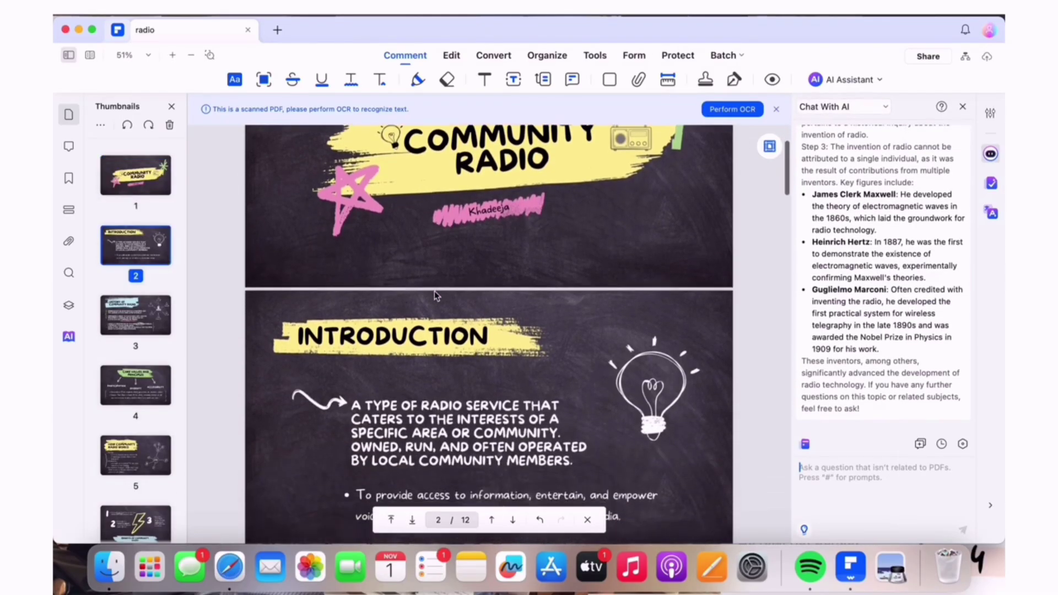
{"action": "scroll", "coordinate": [435, 296], "scroll_direction": "down", "scroll_amount": 2}
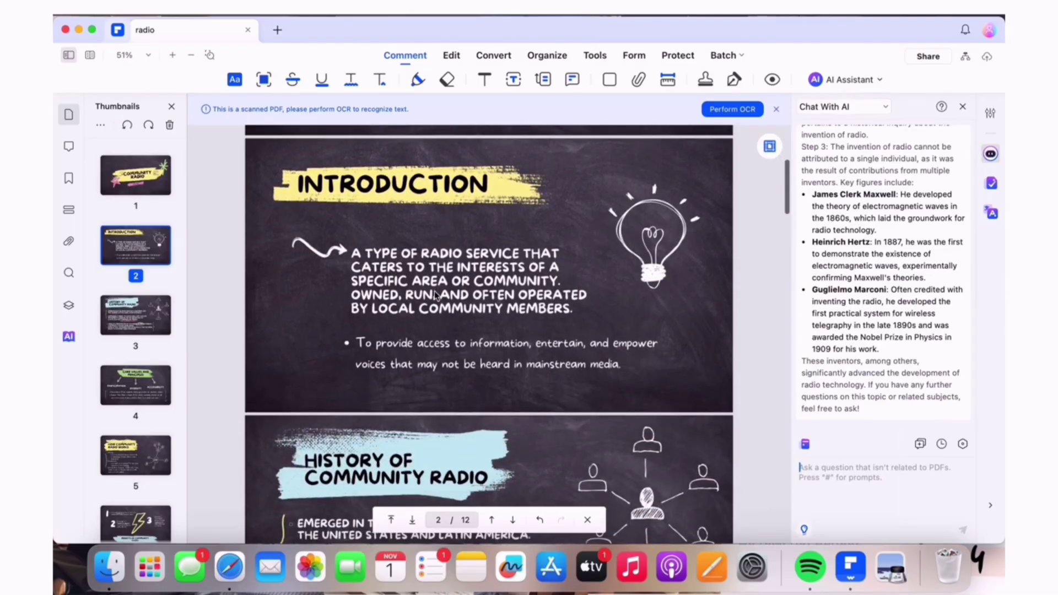
{"action": "left_click", "coordinate": [735, 110]}
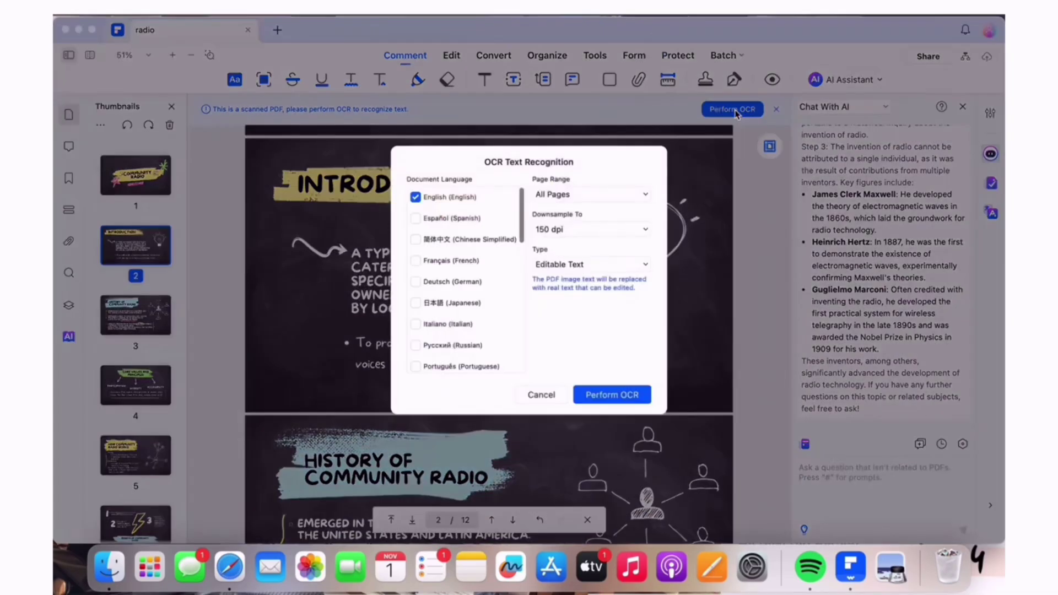
{"action": "left_click", "coordinate": [610, 396]}
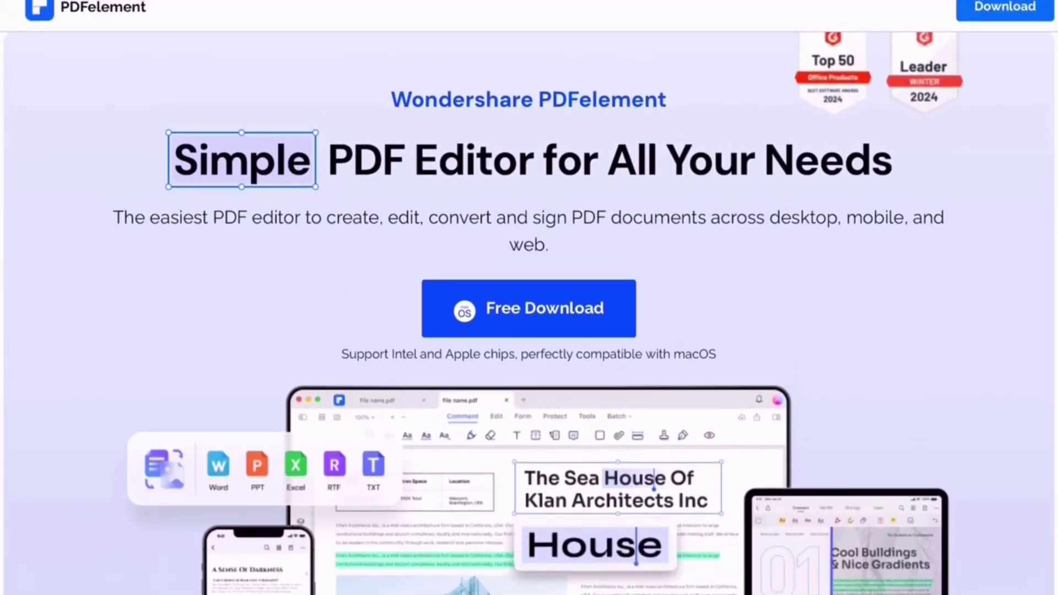
{"action": "scroll", "coordinate": [529, 298], "scroll_direction": "down", "scroll_amount": 5}
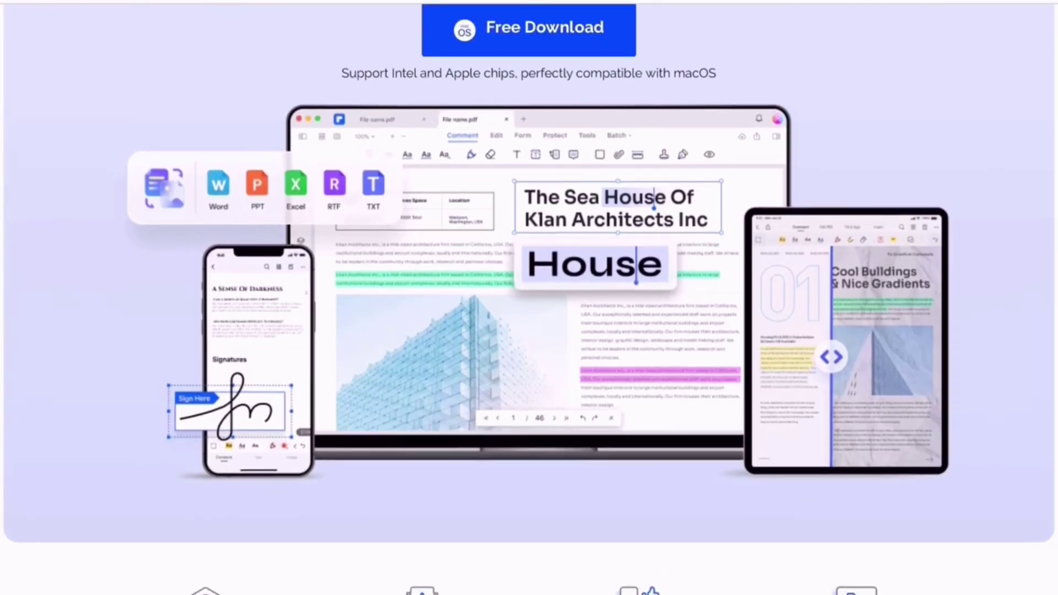
{"action": "scroll", "coordinate": [529, 298], "scroll_direction": "down", "scroll_amount": 10}
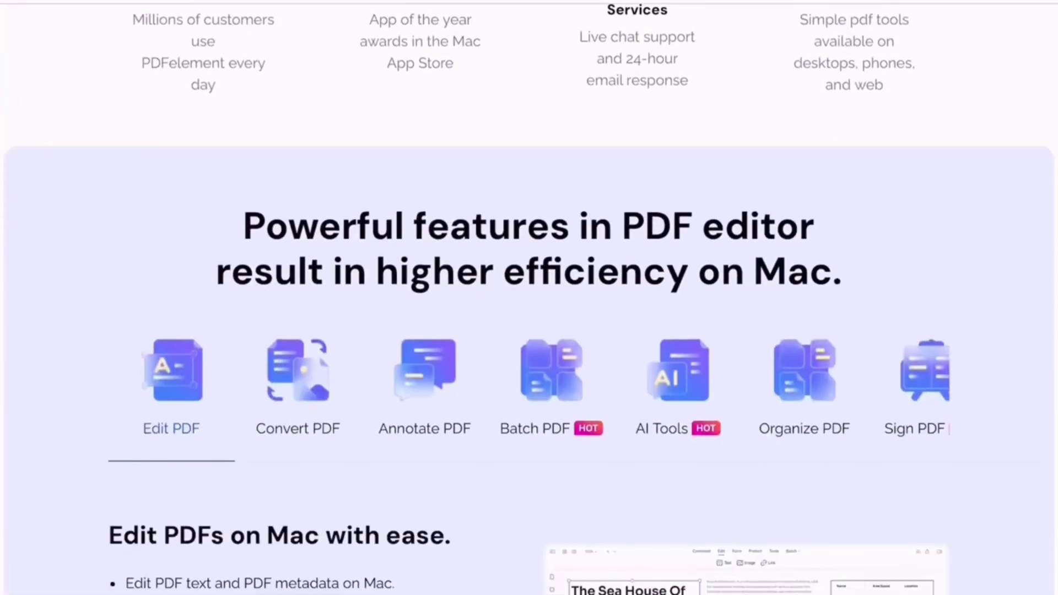
{"action": "scroll", "coordinate": [529, 298], "scroll_direction": "down", "scroll_amount": 3}
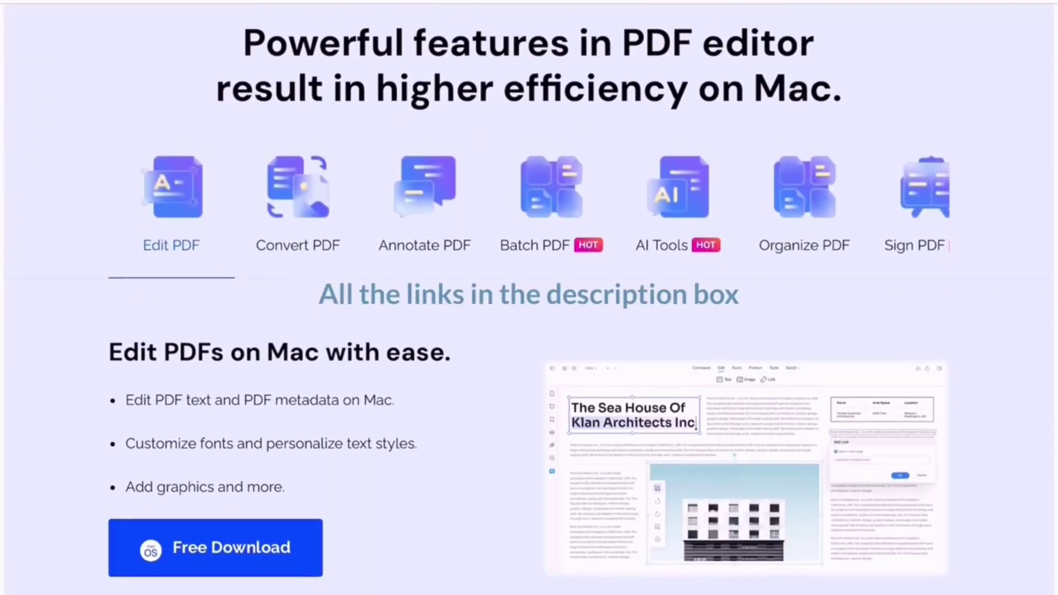
{"action": "scroll", "coordinate": [529, 297], "scroll_direction": "down", "scroll_amount": 10}
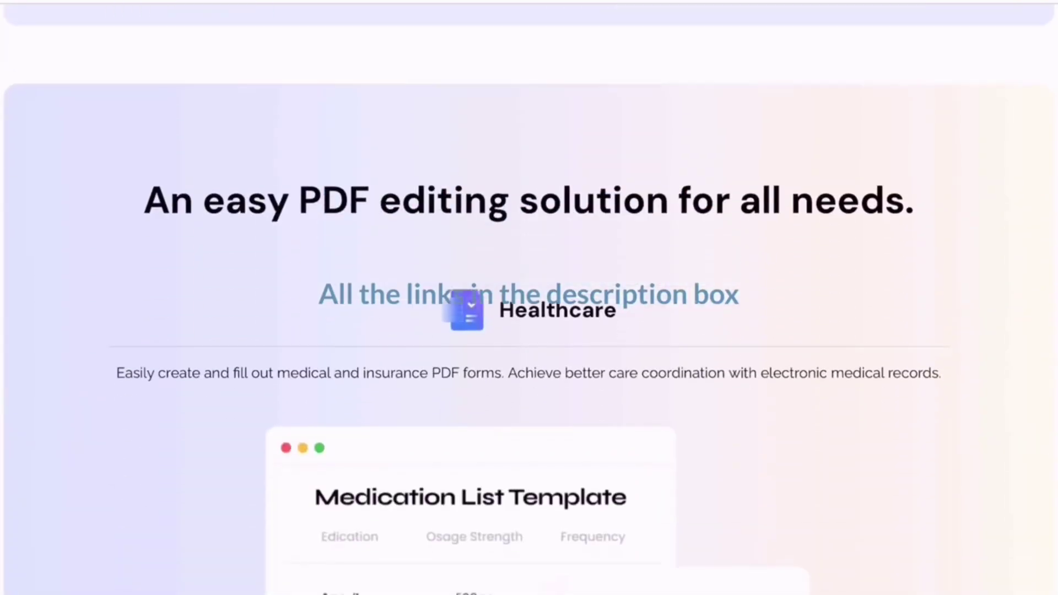